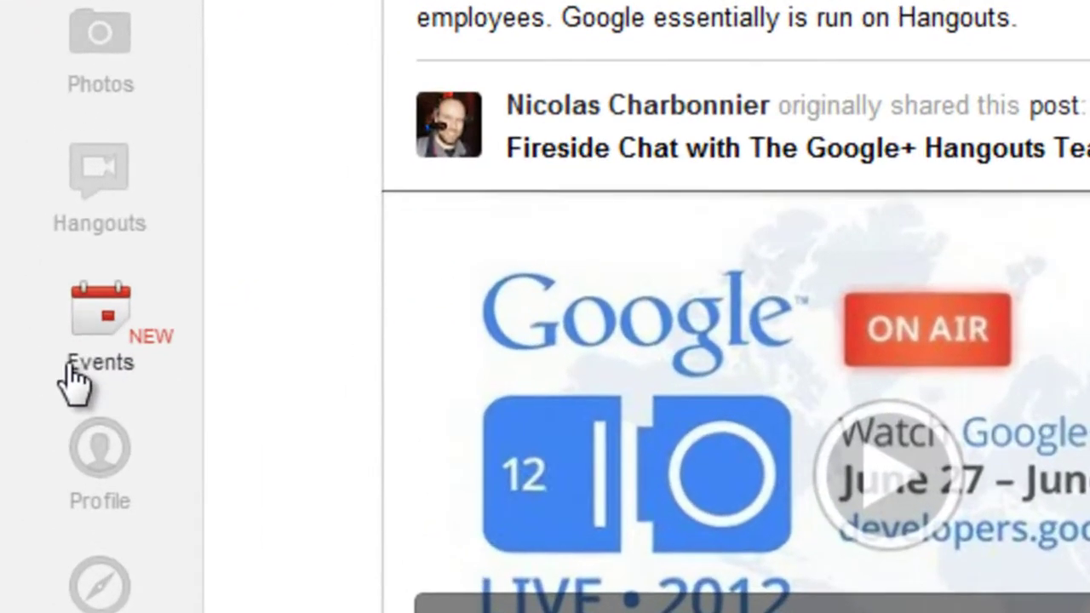
Step: Open the Events page and look over the list of upcoming events
{"action": "scroll", "coordinate": [87, 392], "scroll_direction": "up", "scroll_amount": 5}
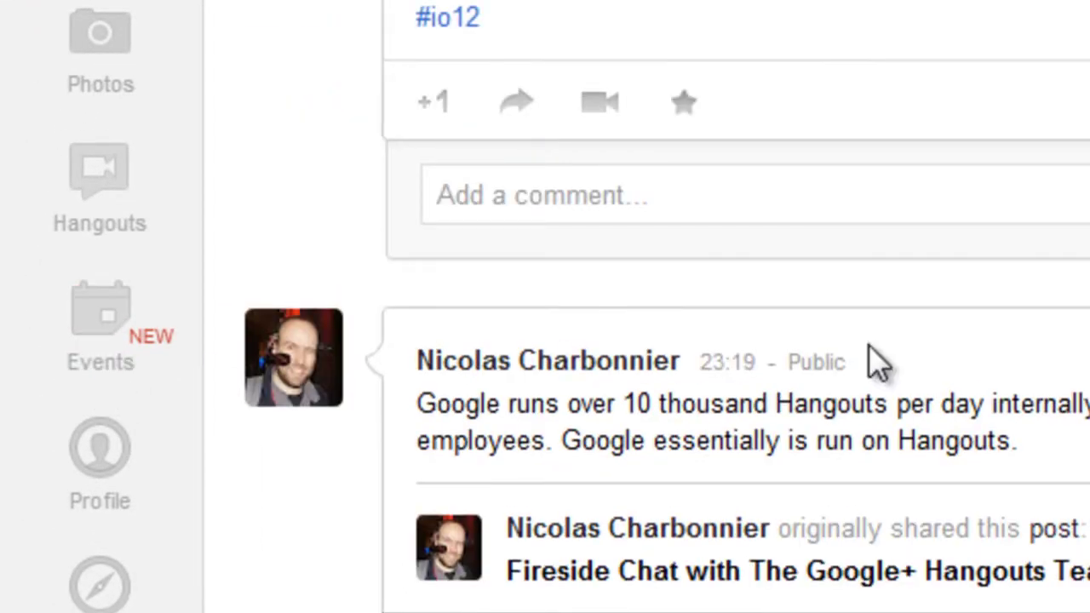
{"action": "scroll", "coordinate": [511, 341], "scroll_direction": "down", "scroll_amount": 5}
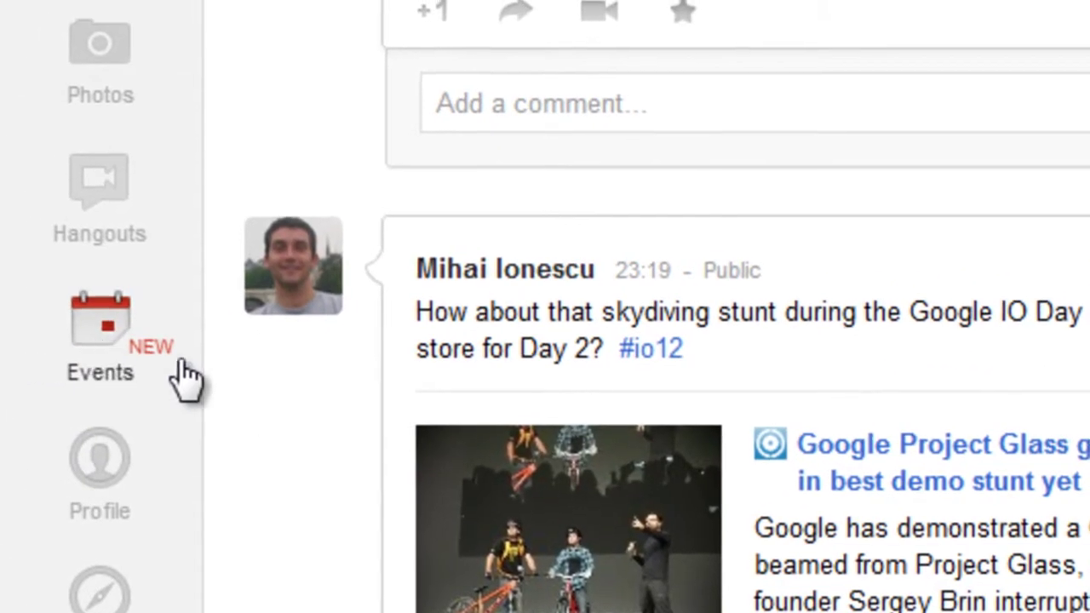
{"action": "left_click", "coordinate": [180, 365]}
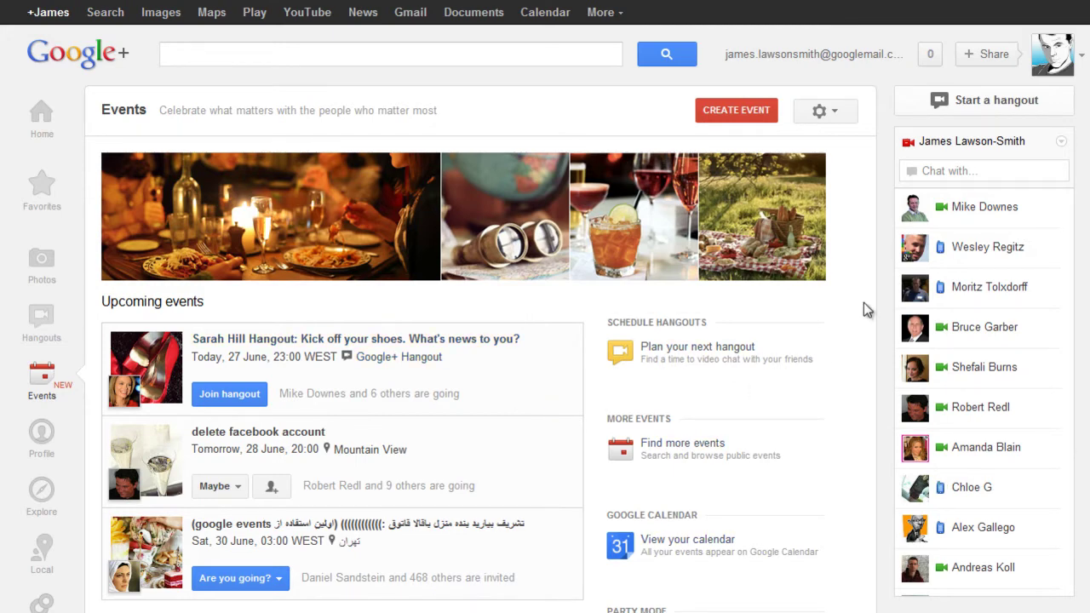
{"action": "scroll", "coordinate": [855, 304], "scroll_direction": "down", "scroll_amount": 2}
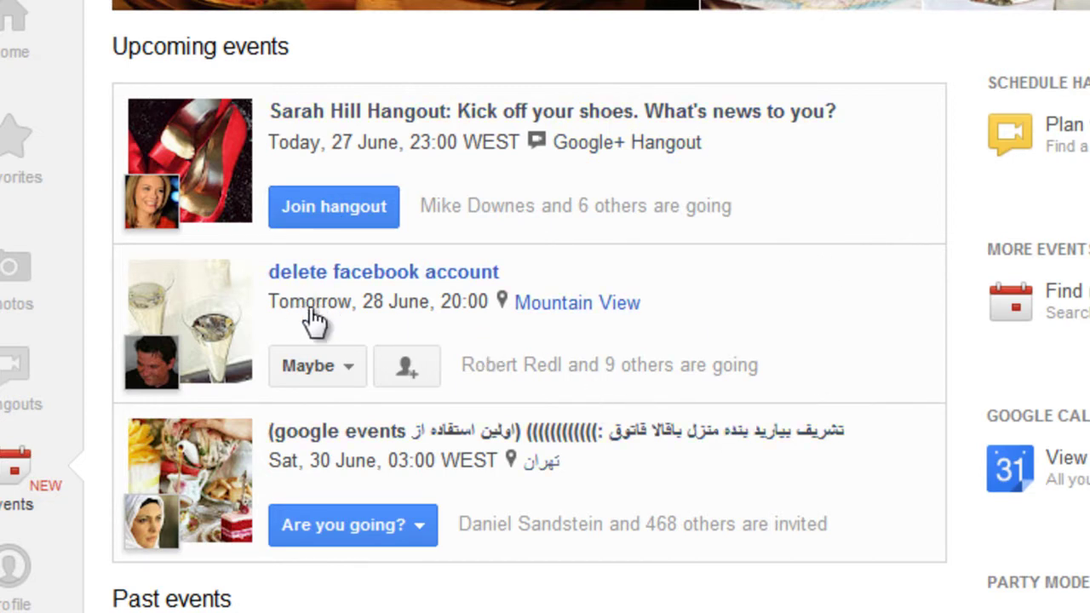
Step: Review the attendance choices for the "delete facebook account" event and open its event page
{"action": "mouse_move", "coordinate": [149, 379]}
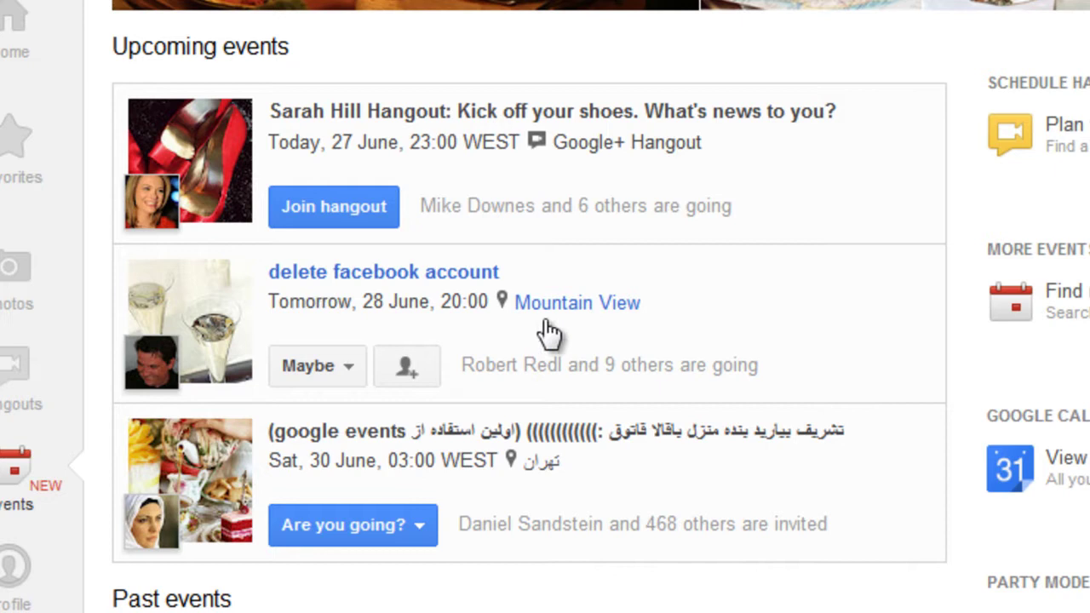
{"action": "left_click", "coordinate": [347, 375]}
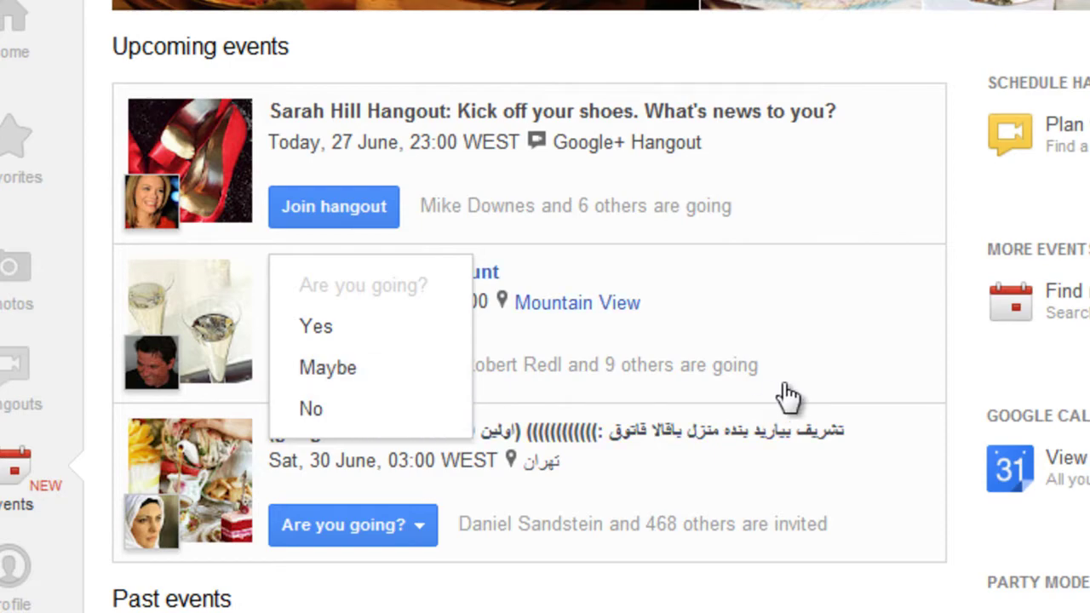
{"action": "left_click", "coordinate": [913, 375]}
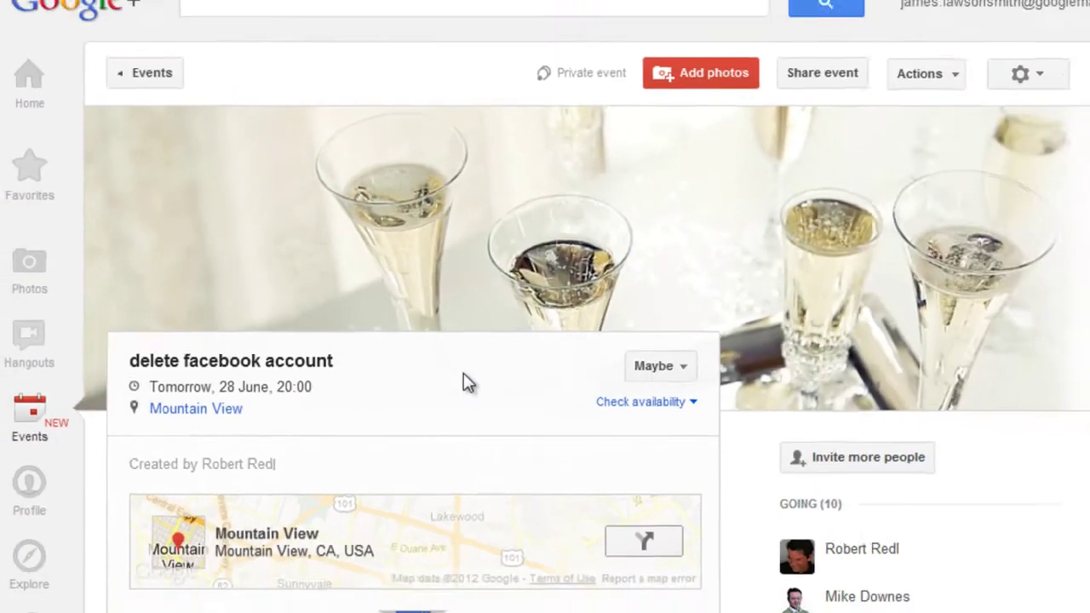
Step: Examine the event's date, time and location, and check calendar availability for that day
{"action": "scroll", "coordinate": [465, 383], "scroll_direction": "down", "scroll_amount": 4}
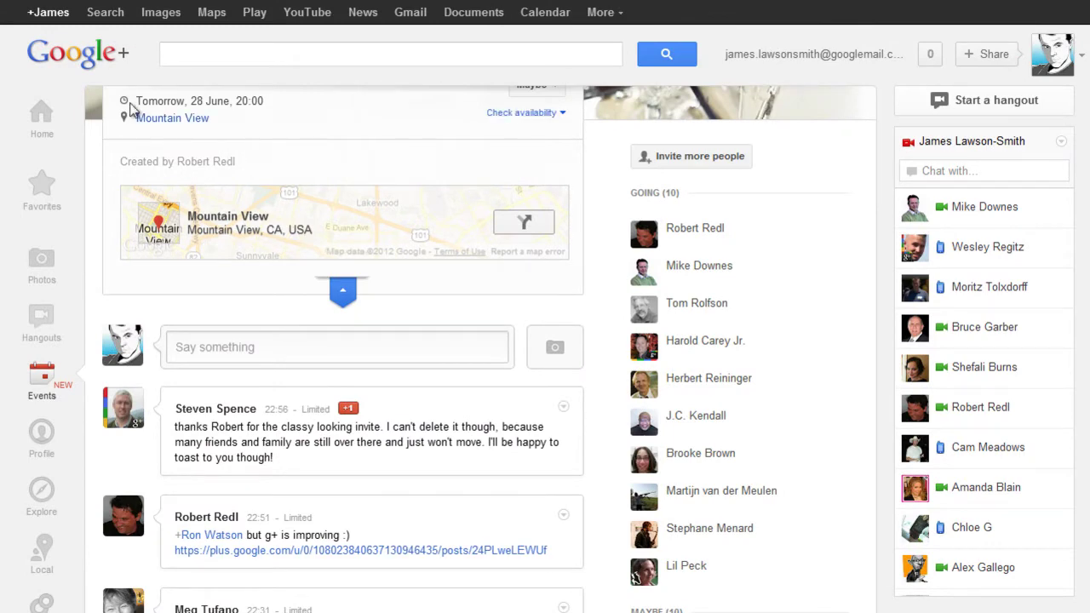
{"action": "scroll", "coordinate": [275, 127], "scroll_direction": "up", "scroll_amount": 3}
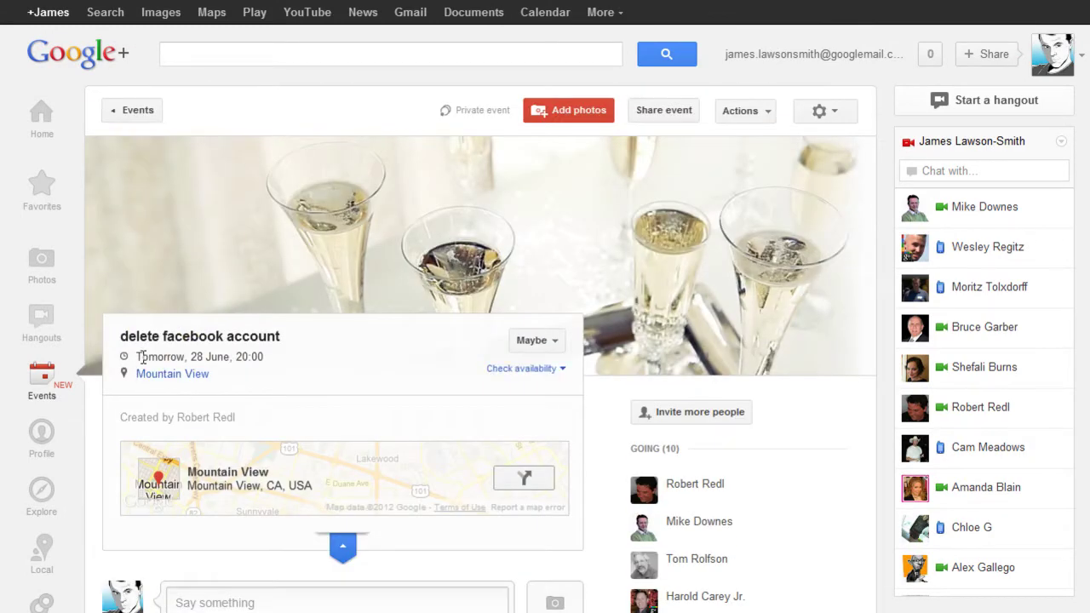
{"action": "left_click_drag", "start_coordinate": [136, 357], "coordinate": [274, 358]}
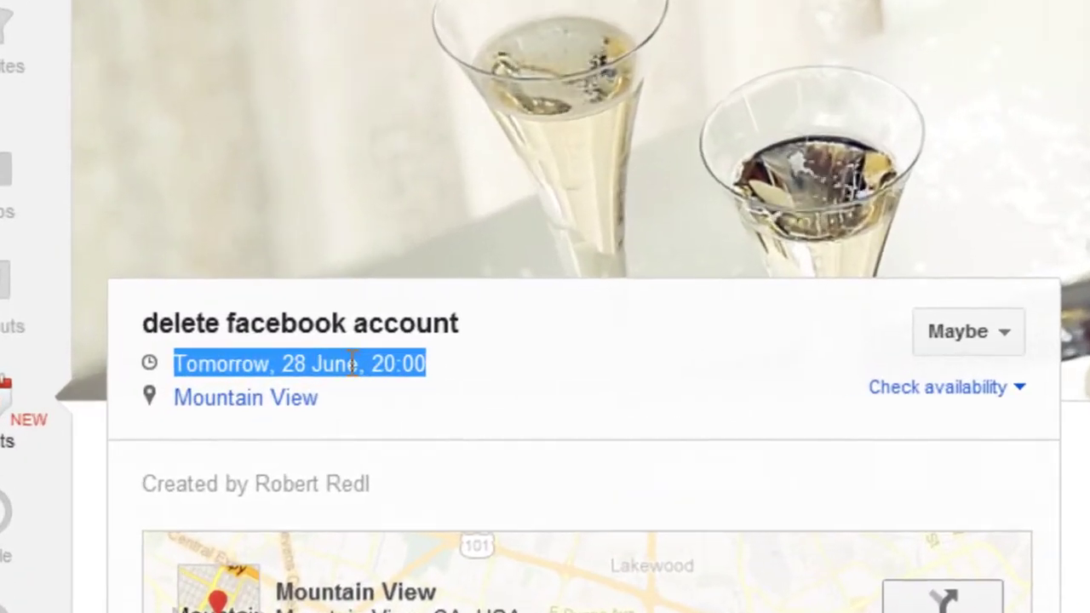
{"action": "left_click", "coordinate": [342, 356]}
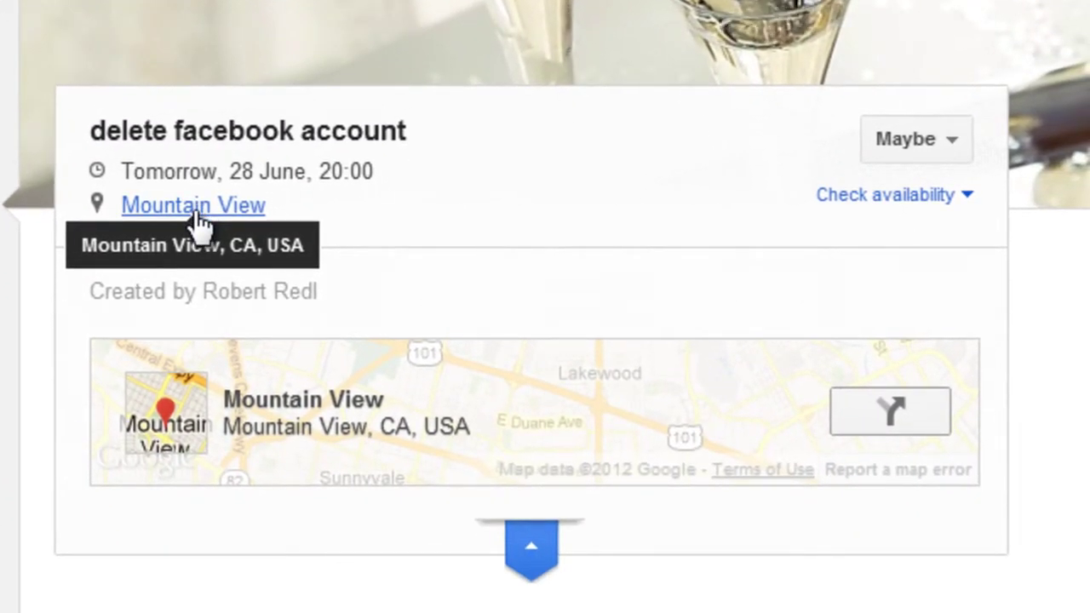
{"action": "left_click", "coordinate": [968, 198]}
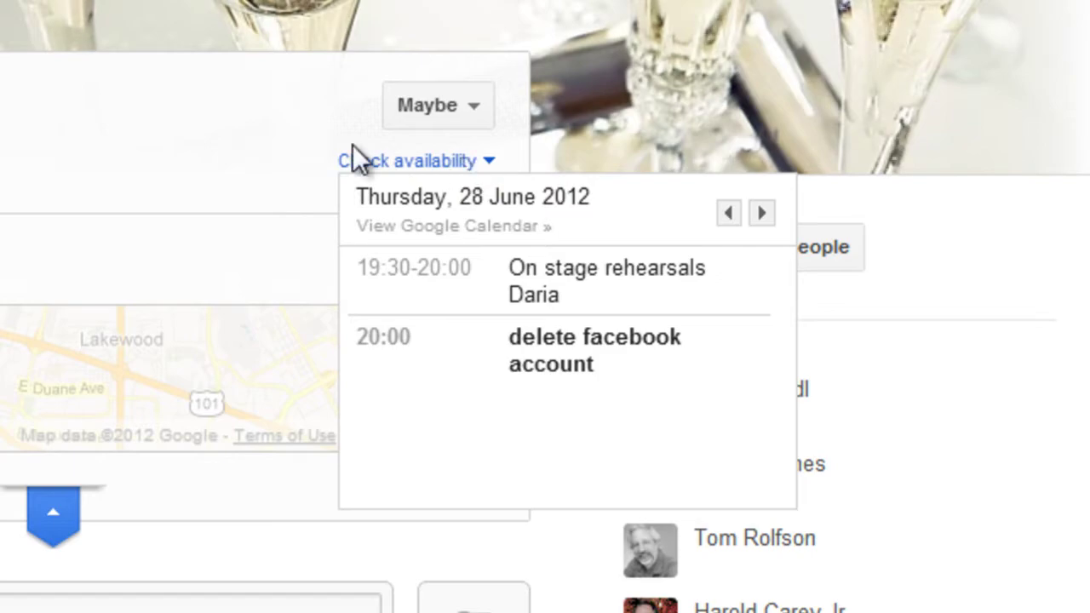
{"action": "left_click", "coordinate": [135, 161]}
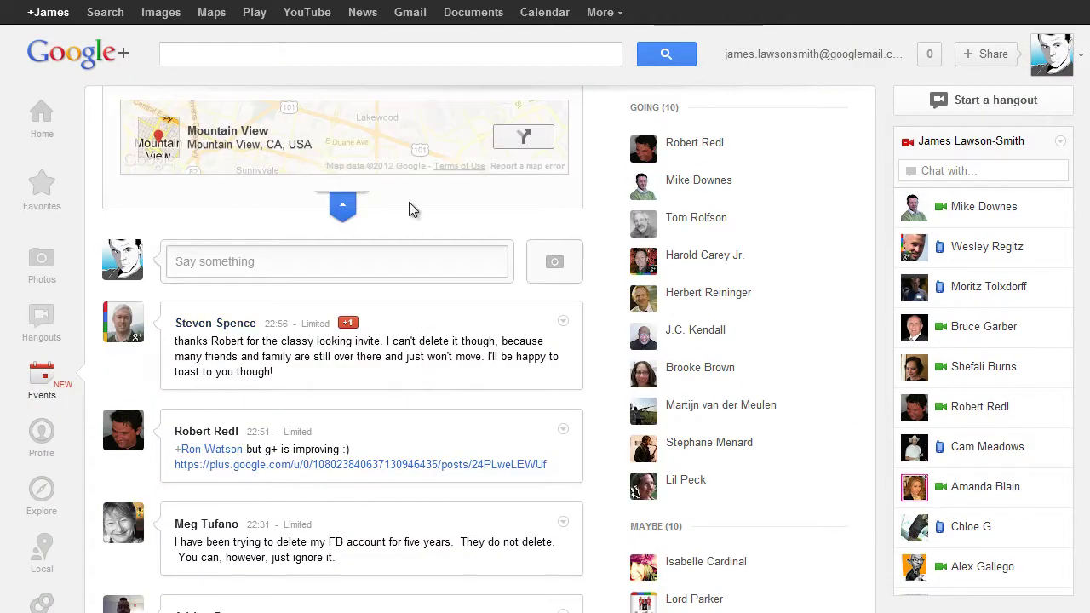
Step: Read through the event's comments and its guest list
{"action": "scroll", "coordinate": [398, 409], "scroll_direction": "down", "scroll_amount": 1}
{"action": "scroll", "coordinate": [426, 351], "scroll_direction": "down", "scroll_amount": 1}
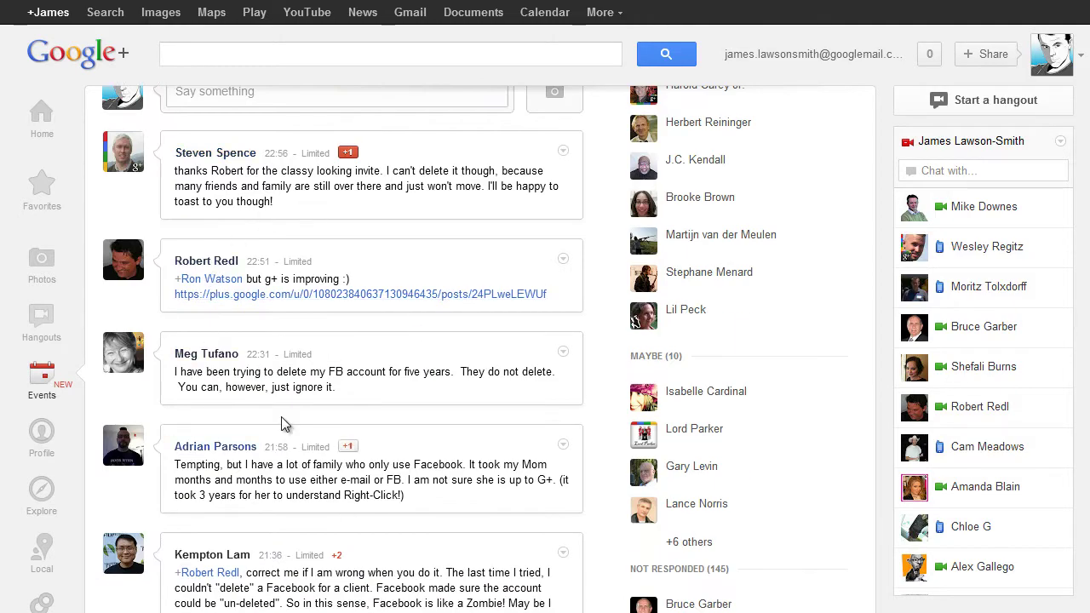
{"action": "scroll", "coordinate": [451, 349], "scroll_direction": "down", "scroll_amount": 4}
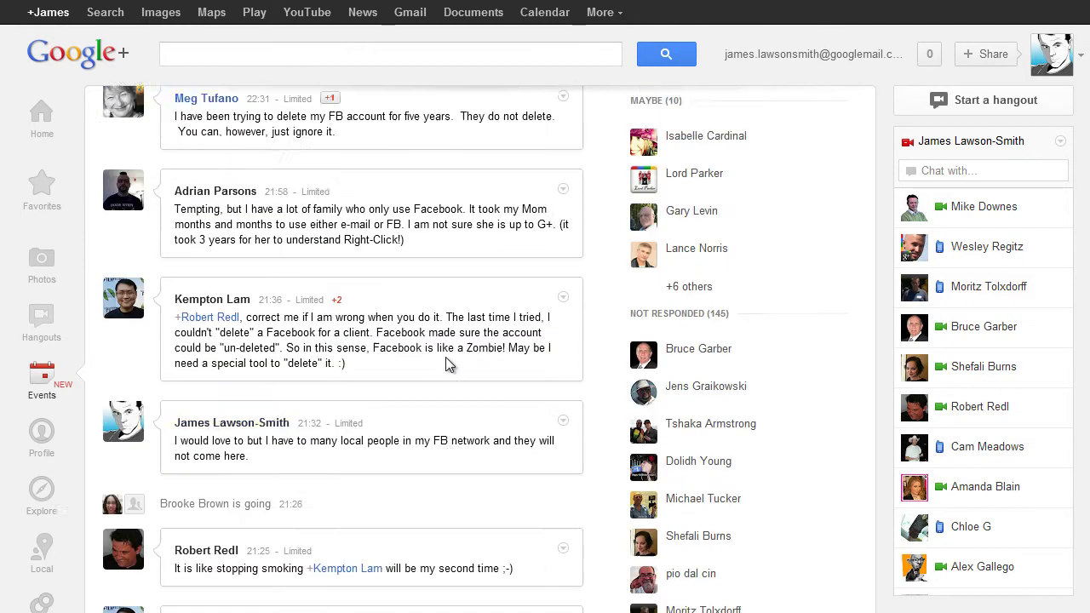
{"action": "scroll", "coordinate": [450, 356], "scroll_direction": "down", "scroll_amount": 7}
{"action": "scroll", "coordinate": [460, 358], "scroll_direction": "up", "scroll_amount": 10}
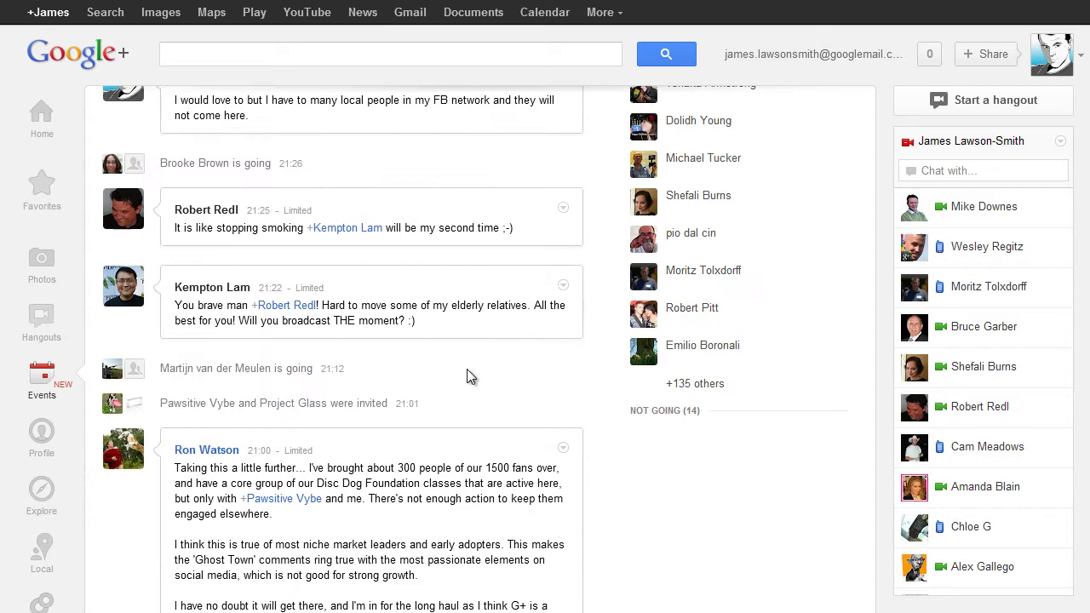
{"action": "scroll", "coordinate": [468, 375], "scroll_direction": "up", "scroll_amount": 5}
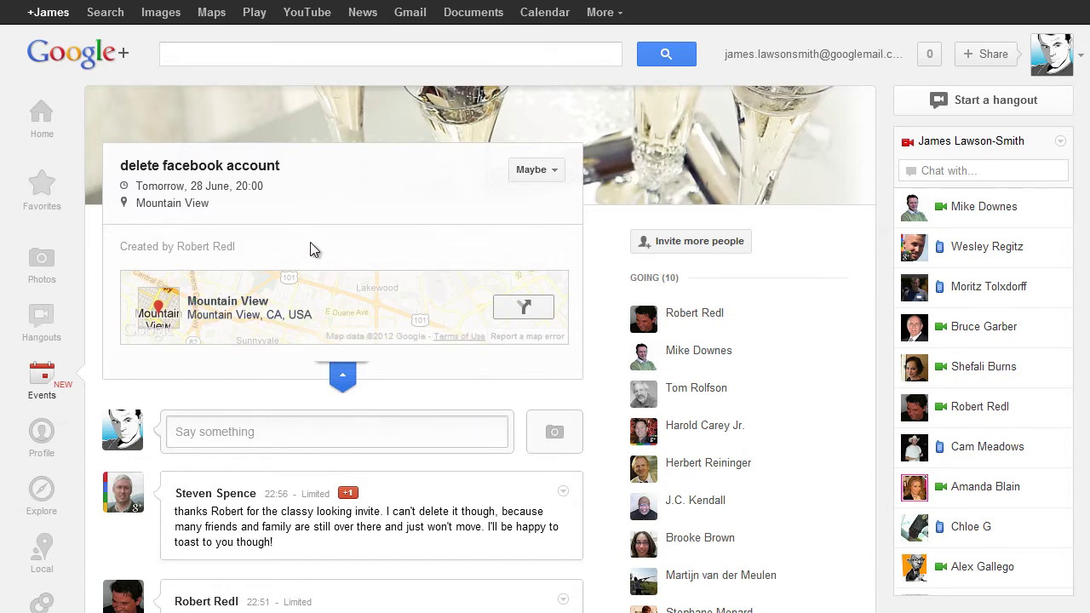
Step: Return to the Events overview and start creating a new event, ready for its title
{"action": "key", "text": "alt+Left"}
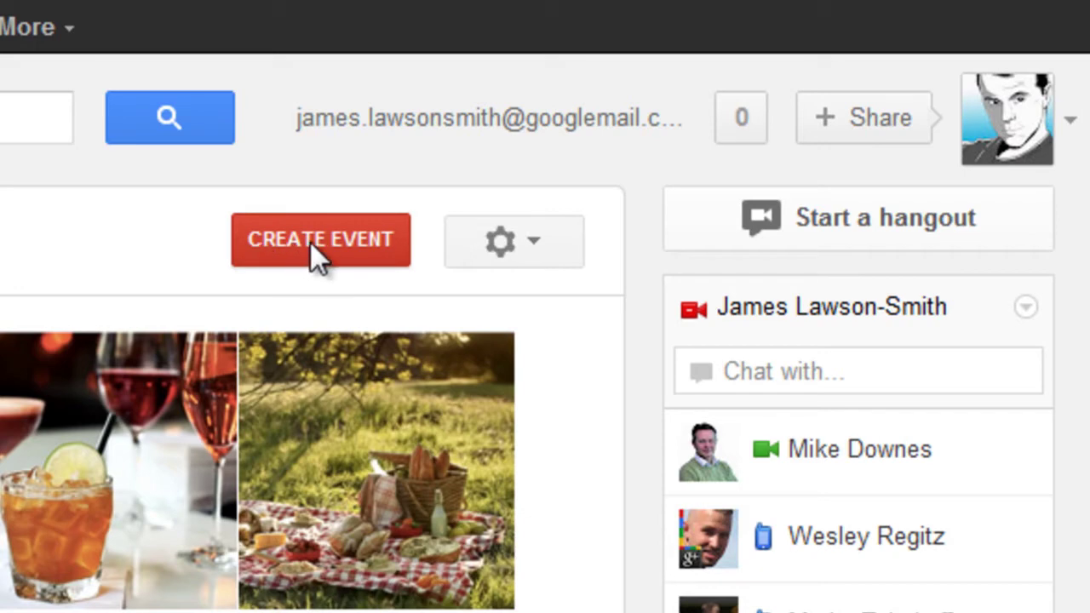
{"action": "left_click", "coordinate": [323, 241]}
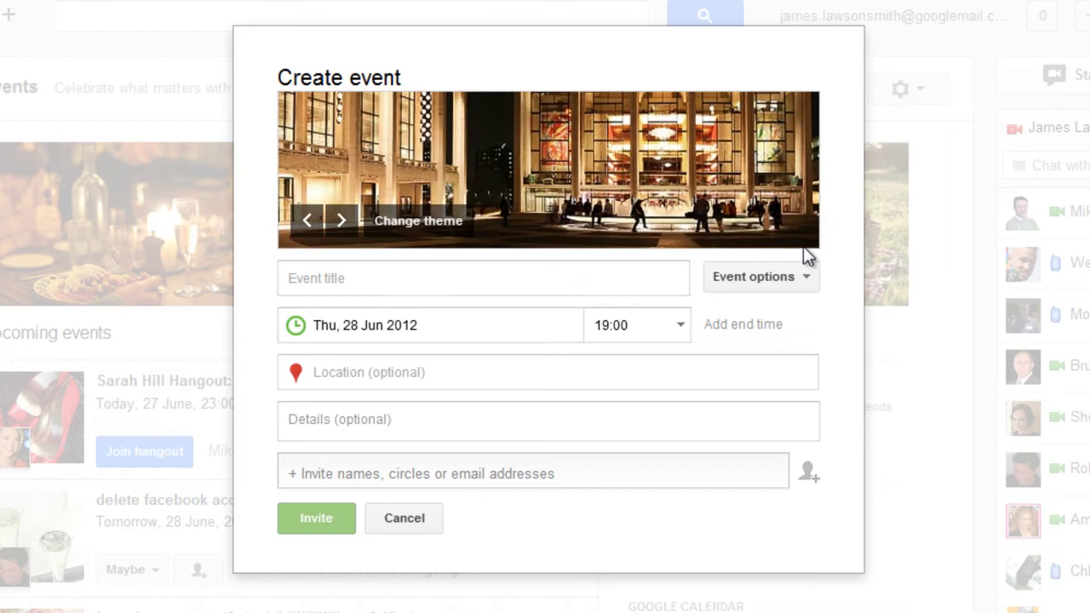
{"action": "left_click", "coordinate": [406, 279]}
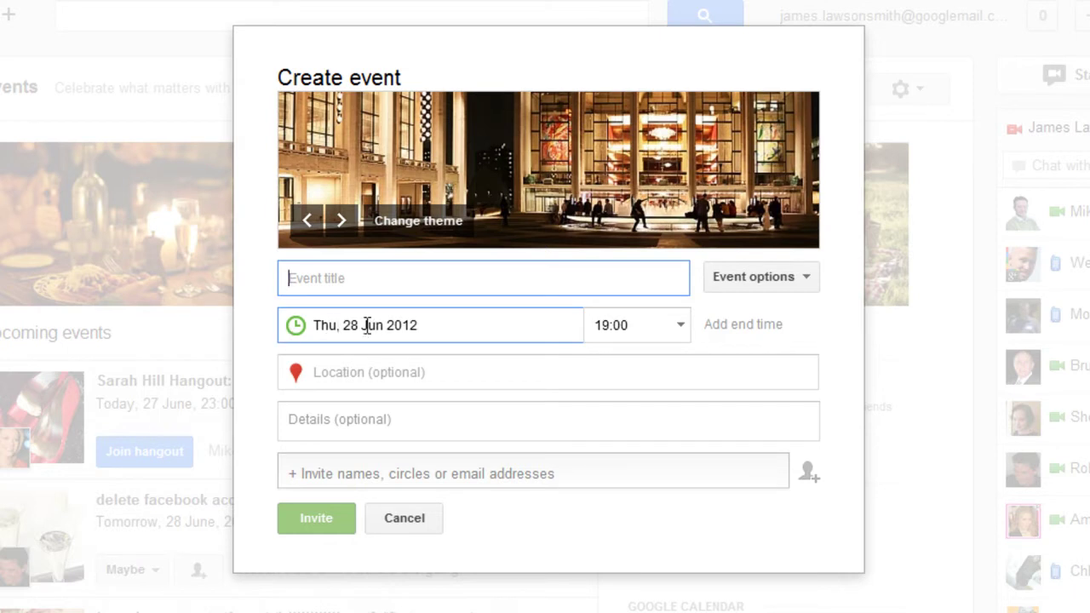
Step: Review the new event's date and start time choices, add an end time, and check the location and details fields
{"action": "left_click", "coordinate": [443, 324]}
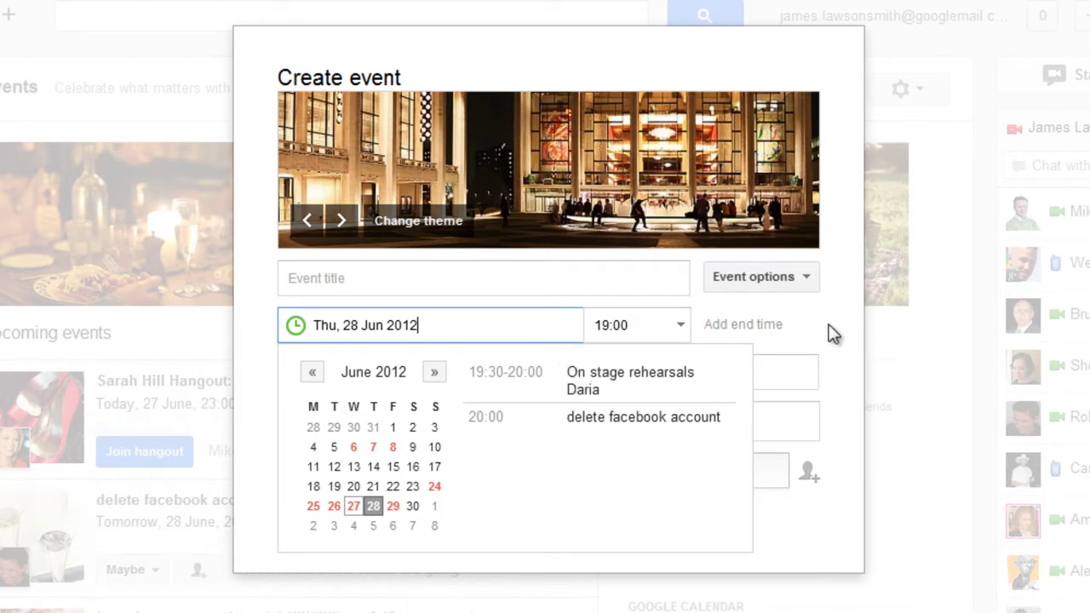
{"action": "left_click", "coordinate": [681, 318]}
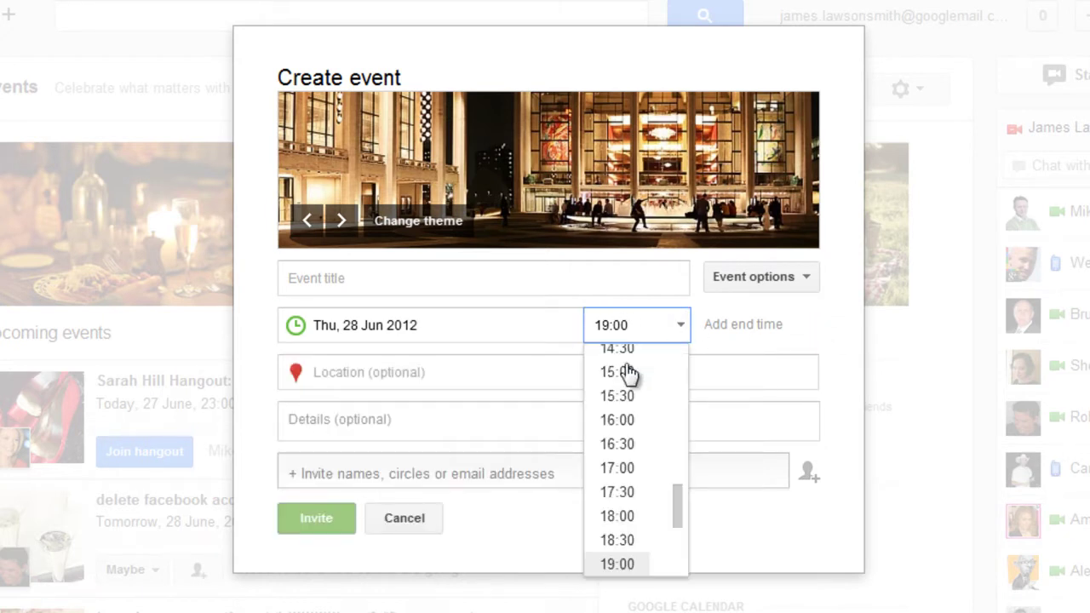
{"action": "left_click", "coordinate": [756, 329]}
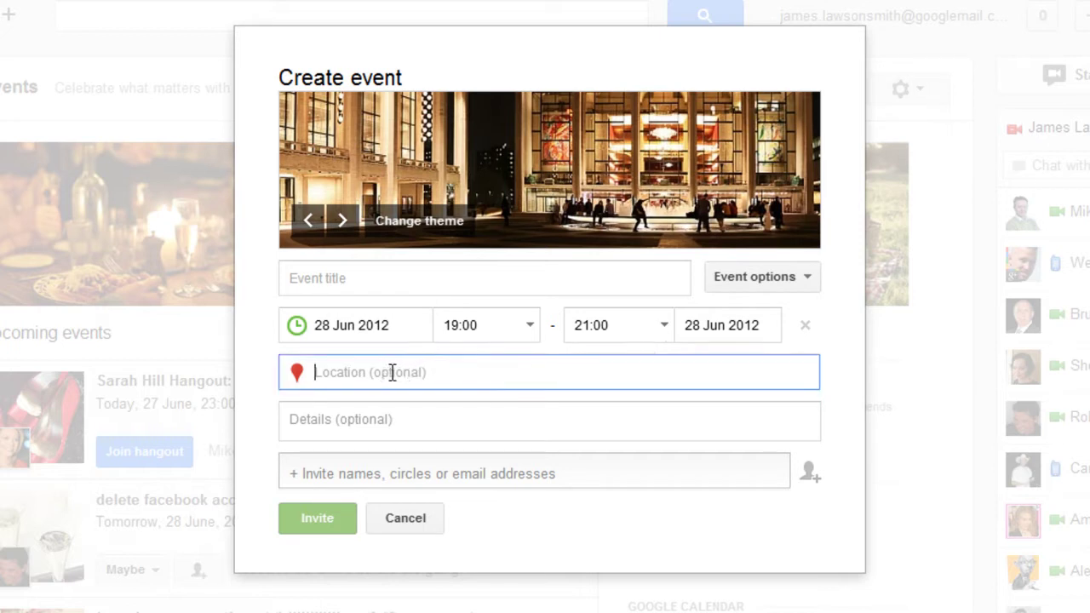
{"action": "left_click", "coordinate": [443, 370]}
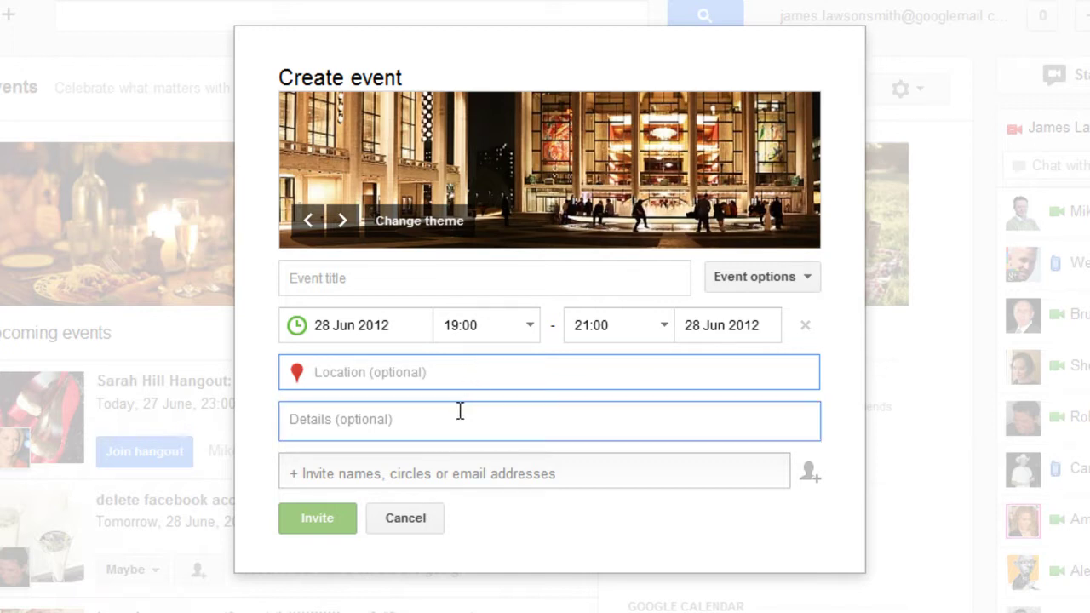
{"action": "left_click", "coordinate": [350, 419]}
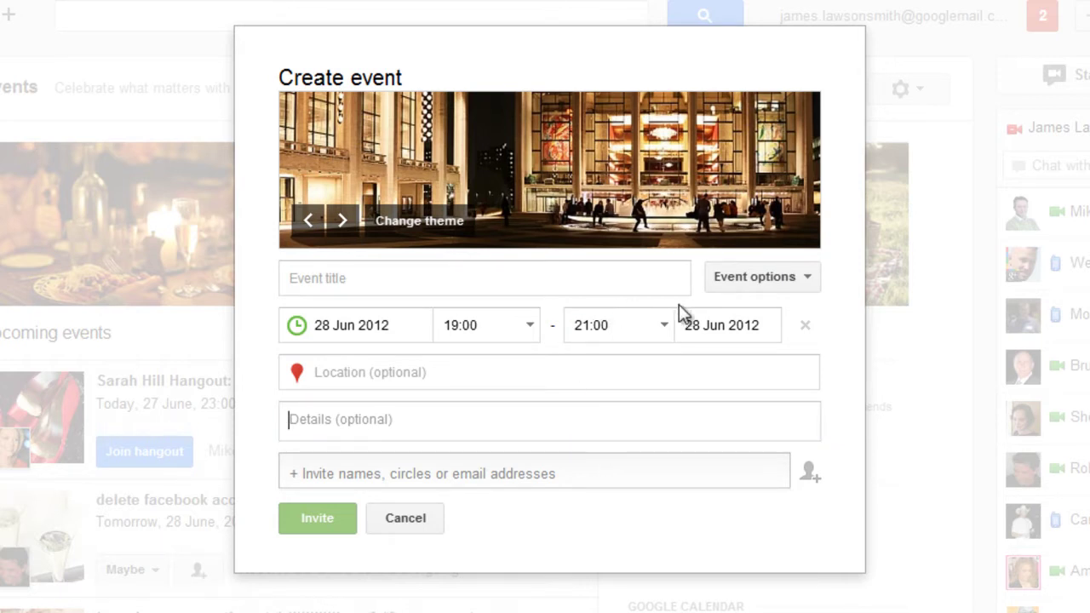
Step: Expand the advanced options for the new event
{"action": "left_click", "coordinate": [804, 286]}
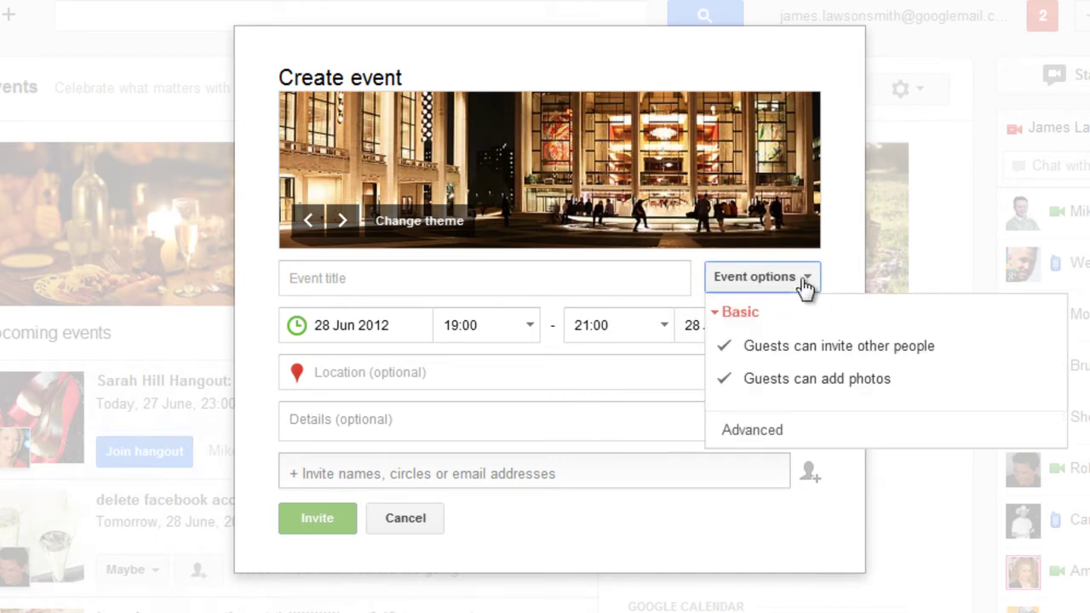
{"action": "left_click", "coordinate": [743, 431]}
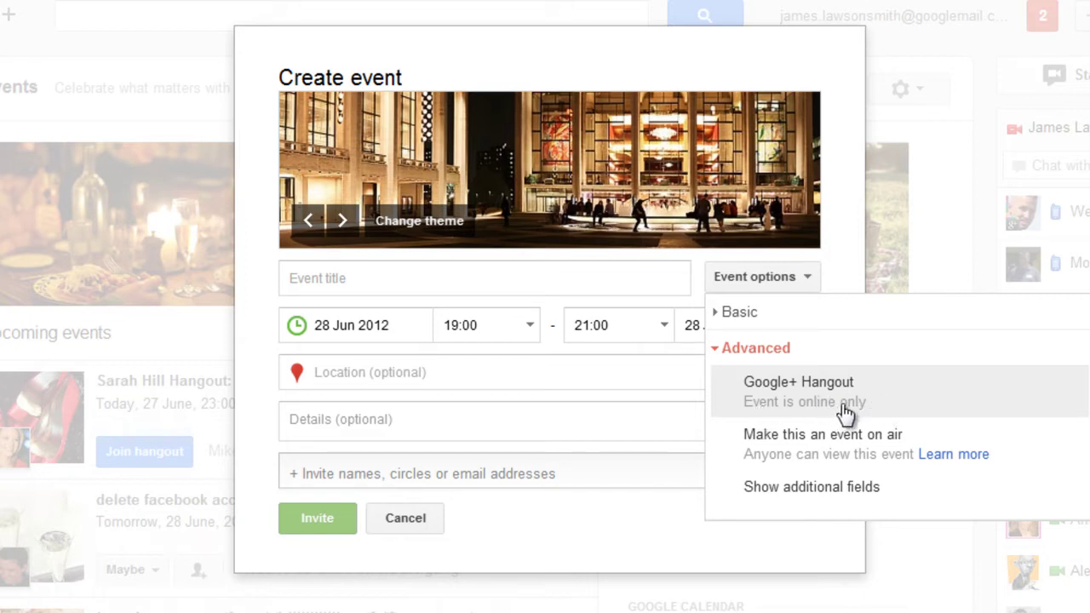
Step: Try the online-only Google+ Hangout option and the event on air option, switching each one off again
{"action": "left_click", "coordinate": [797, 402]}
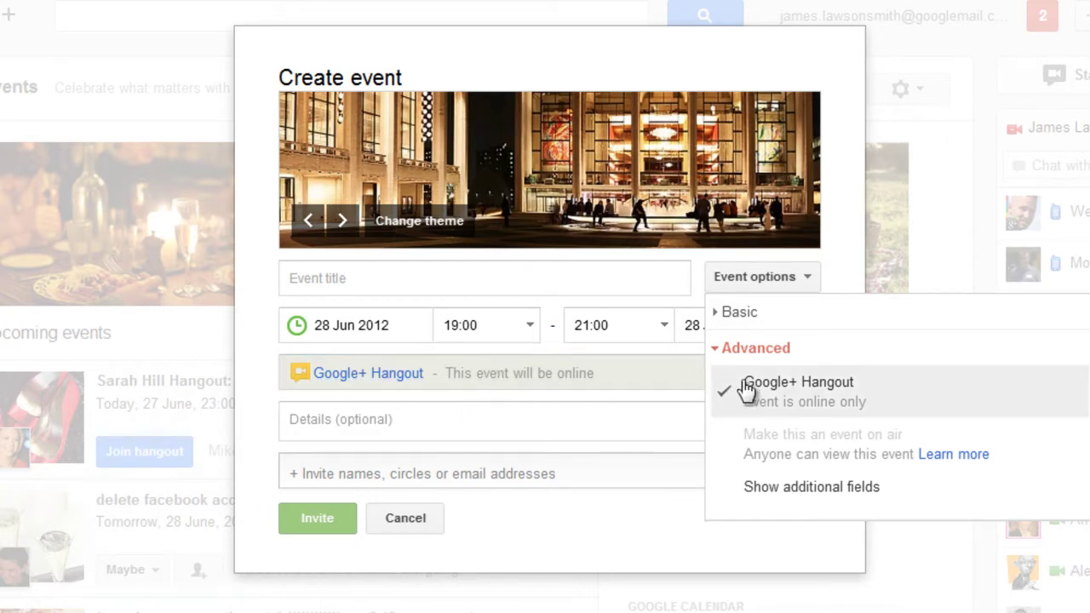
{"action": "left_click", "coordinate": [816, 394]}
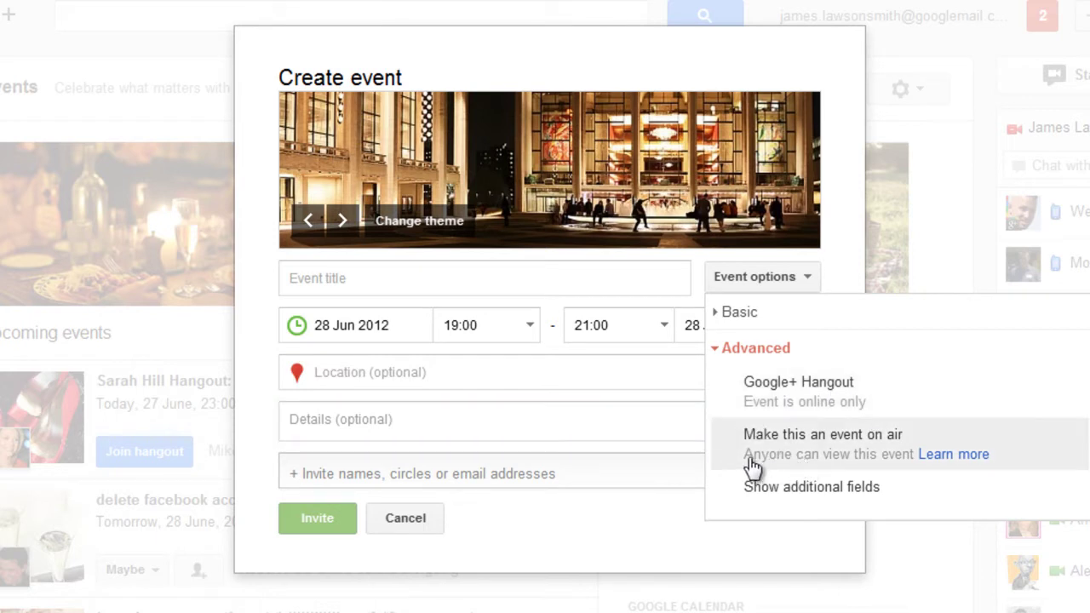
{"action": "left_click", "coordinate": [812, 468]}
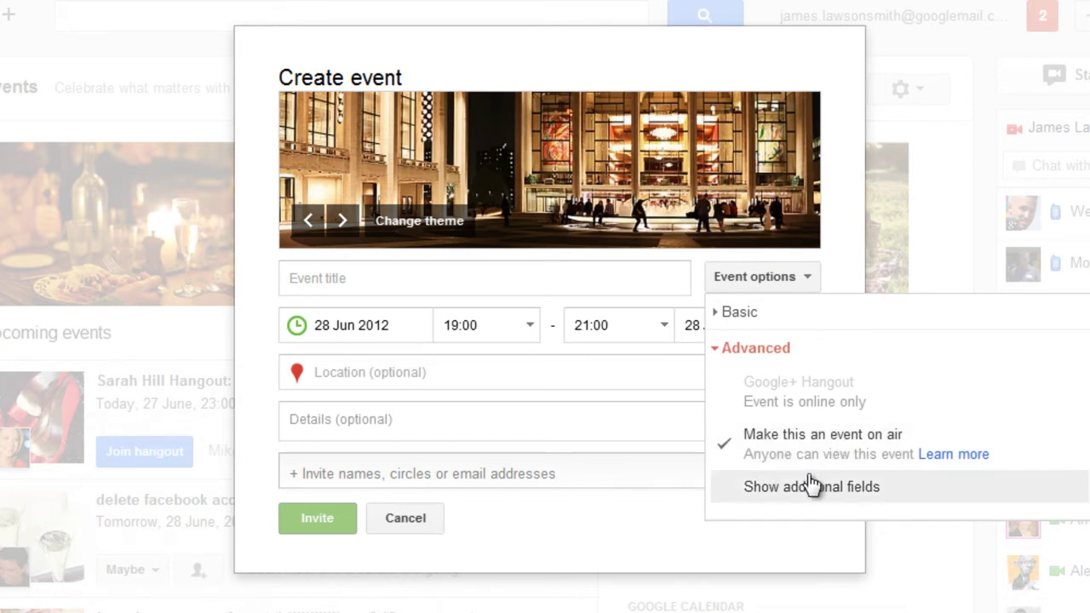
{"action": "left_click", "coordinate": [758, 457]}
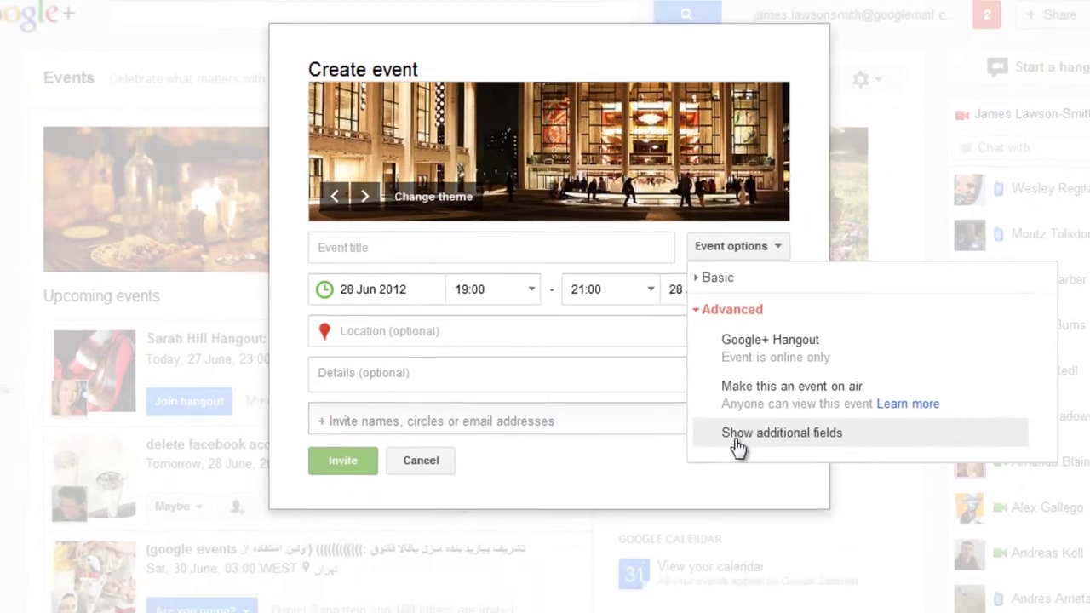
Step: Show the additional event fields and go through the website, ticket seller and YouTube URL fields
{"action": "left_click", "coordinate": [790, 486]}
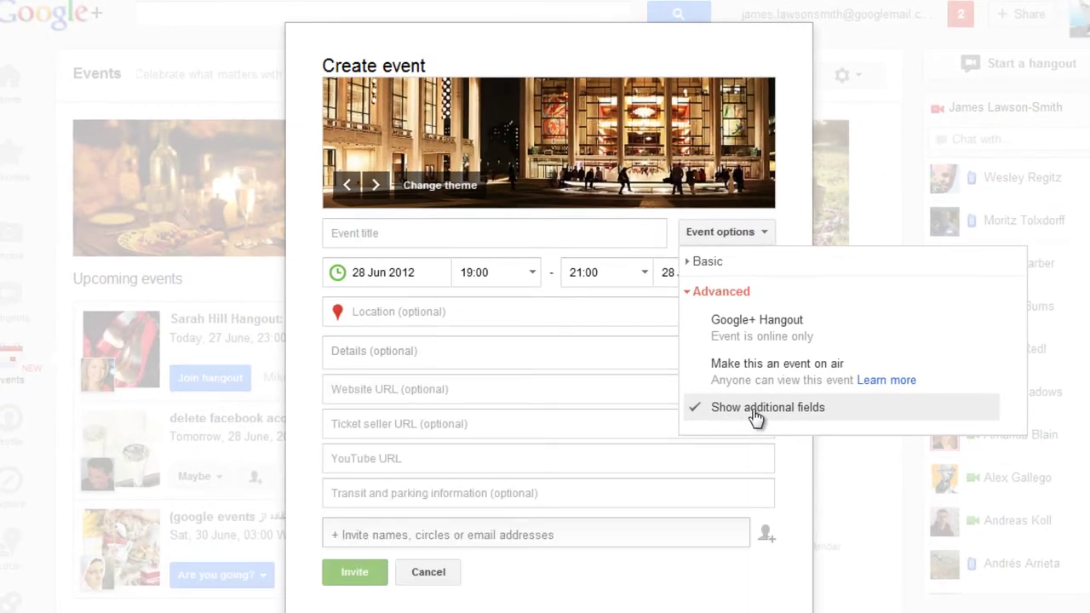
{"action": "left_click", "coordinate": [421, 393]}
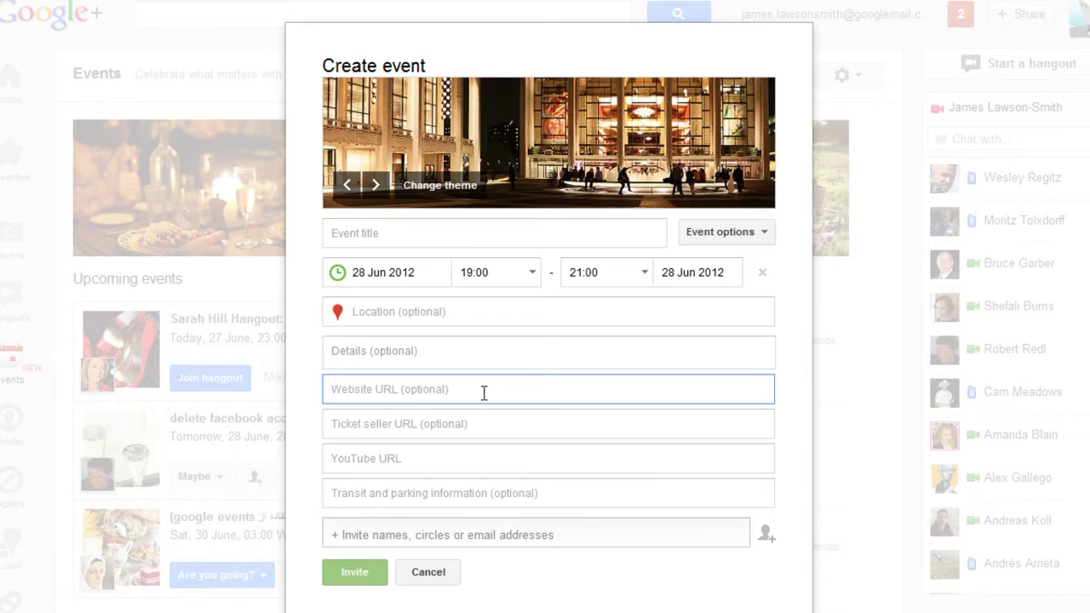
{"action": "left_click", "coordinate": [485, 423]}
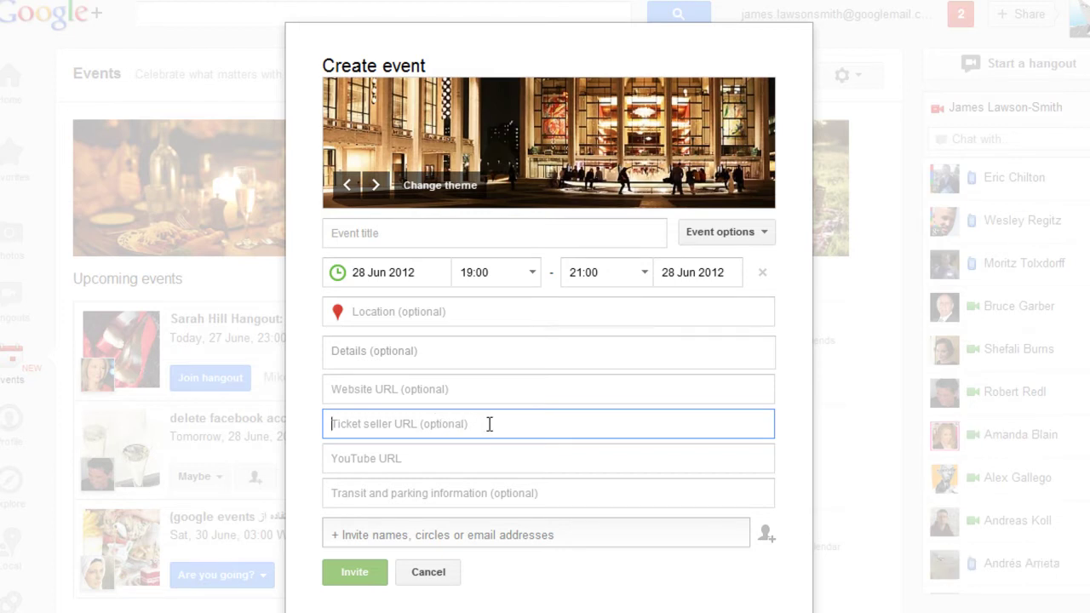
{"action": "left_click", "coordinate": [449, 458]}
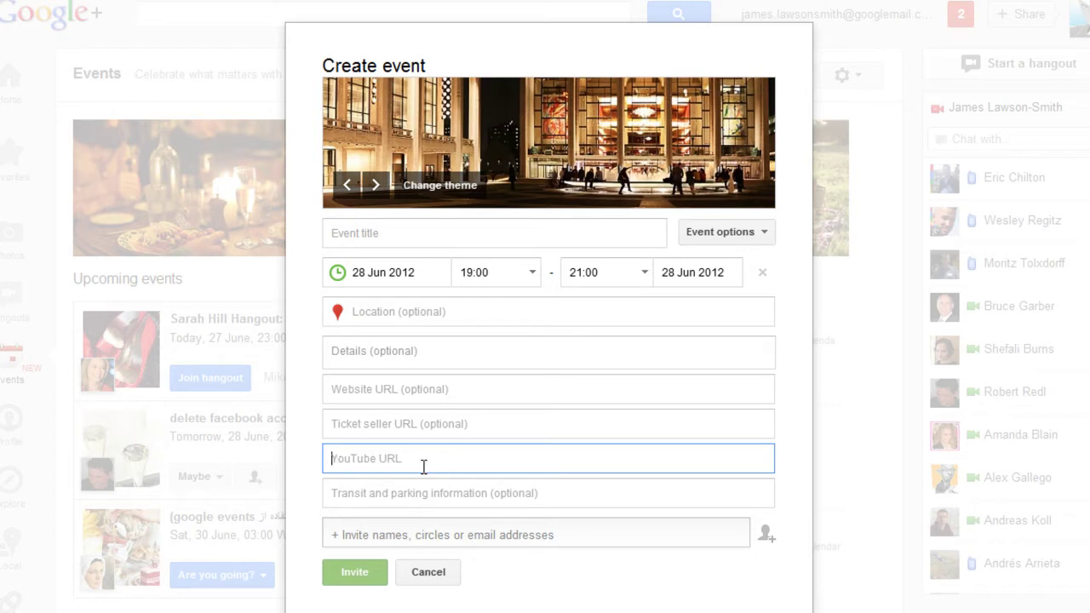
Step: Check the transit and parking information field, and browse the Featured themes for the new event
{"action": "left_click", "coordinate": [485, 496]}
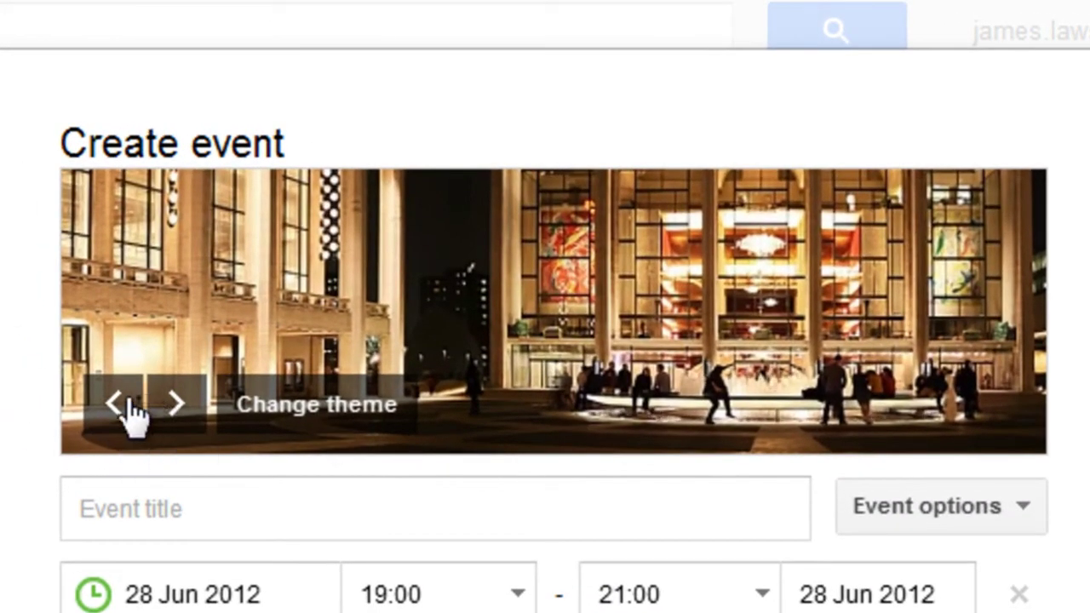
{"action": "left_click", "coordinate": [317, 417]}
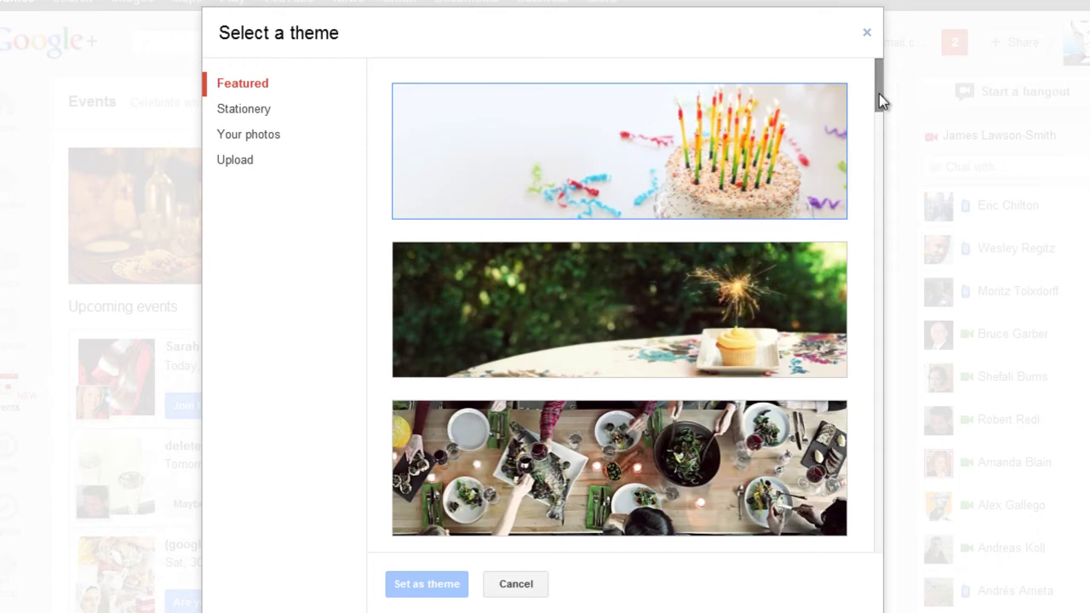
{"action": "left_click_drag", "start_coordinate": [879, 94], "coordinate": [882, 113]}
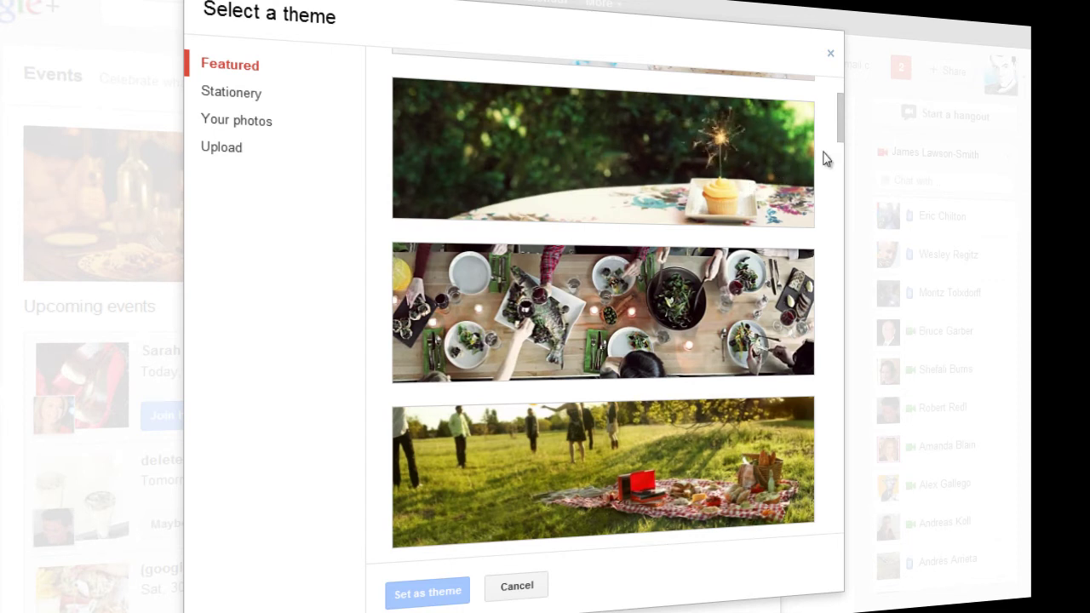
{"action": "left_click_drag", "start_coordinate": [842, 120], "coordinate": [842, 137]}
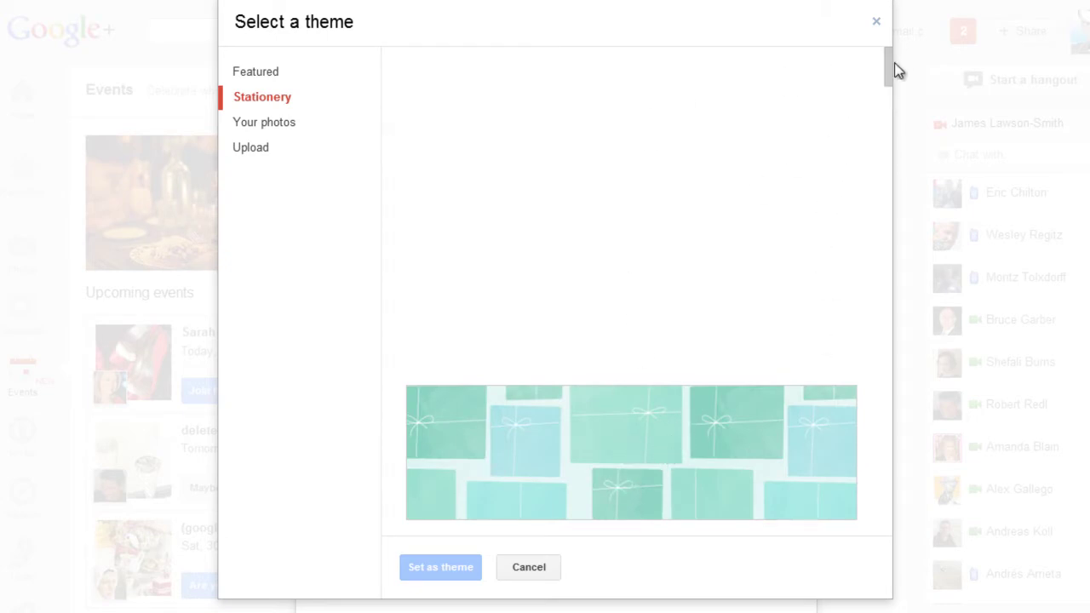
Step: Look through the Stationery, Your photos and Upload theme sources, and close the theme selection without choosing one
{"action": "scroll", "coordinate": [891, 77], "scroll_direction": "down", "scroll_amount": 4}
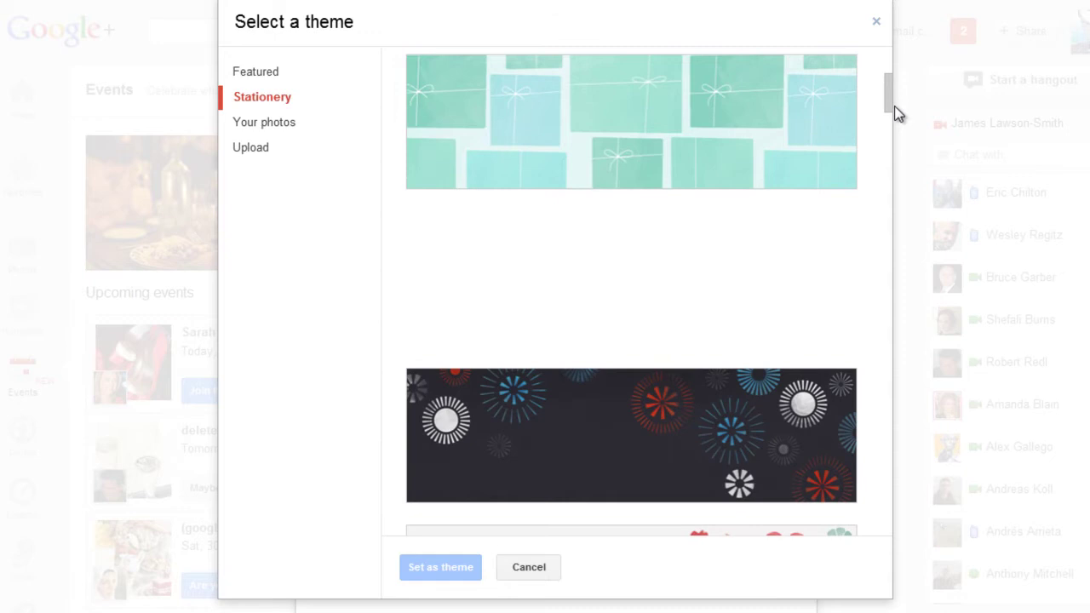
{"action": "left_click_drag", "start_coordinate": [894, 106], "coordinate": [894, 148]}
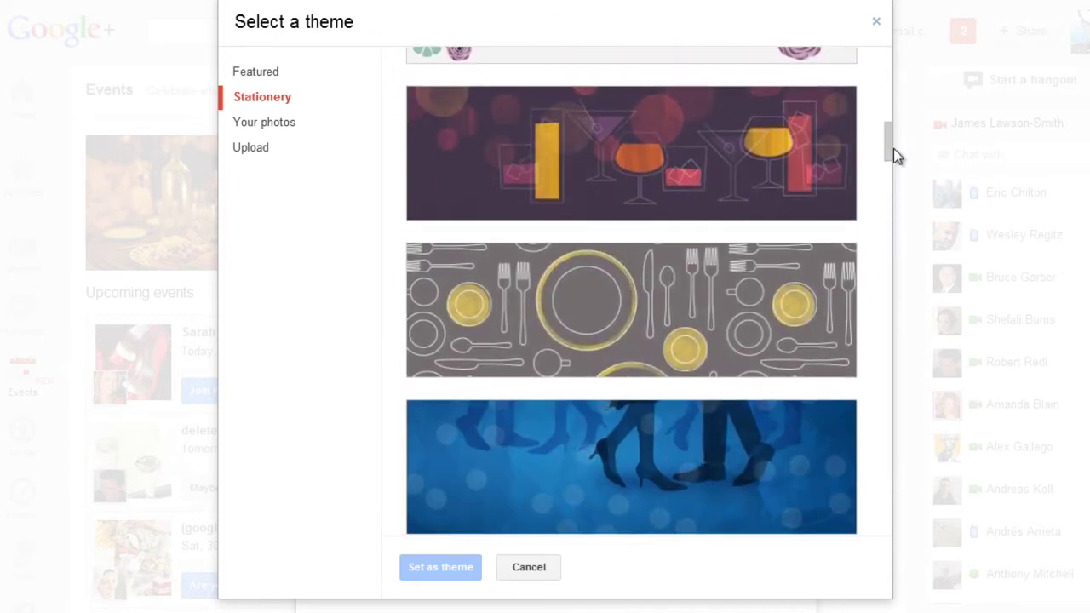
{"action": "left_click", "coordinate": [260, 128]}
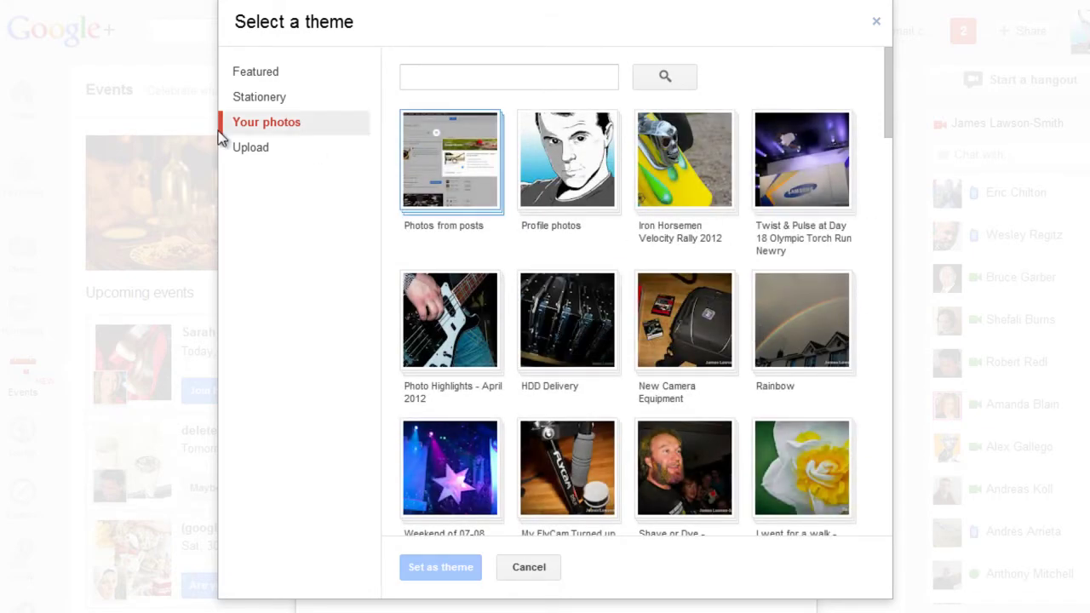
{"action": "left_click", "coordinate": [251, 149]}
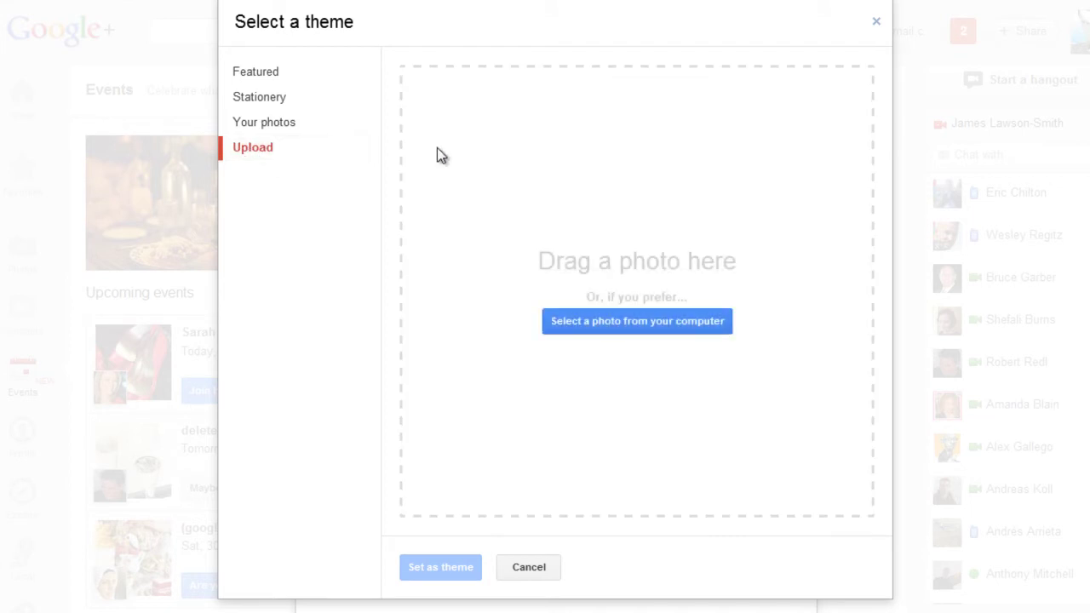
{"action": "left_click", "coordinate": [535, 569]}
{"action": "left_click", "coordinate": [688, 298]}
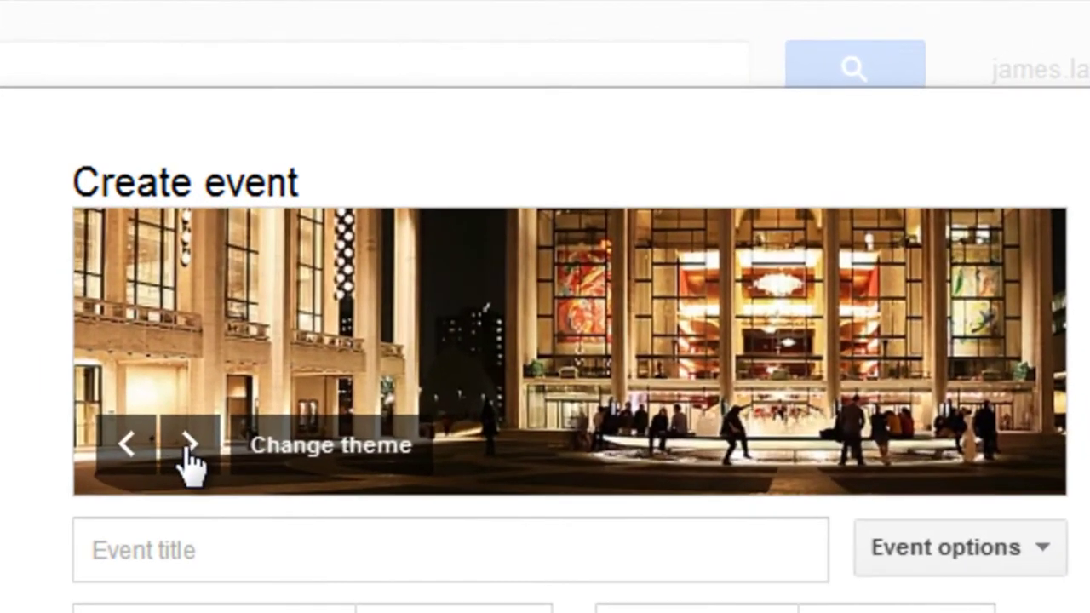
Step: Cycle the new event's banner forward through several suggested themes, and discard the event without sending invitations
{"action": "left_click", "coordinate": [187, 451]}
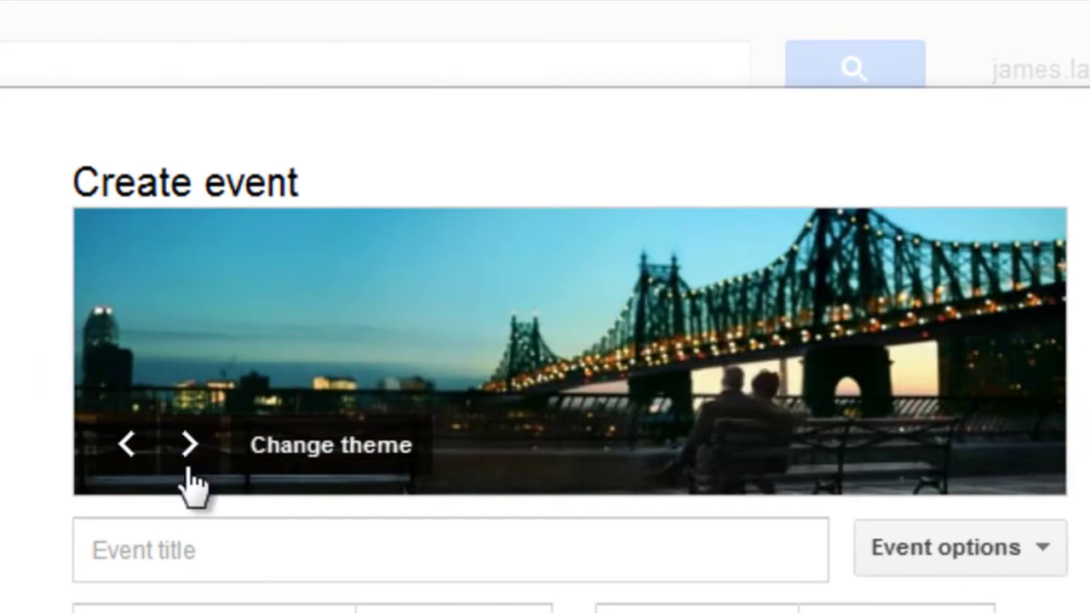
{"action": "left_click", "coordinate": [189, 447]}
{"action": "left_click", "coordinate": [191, 449]}
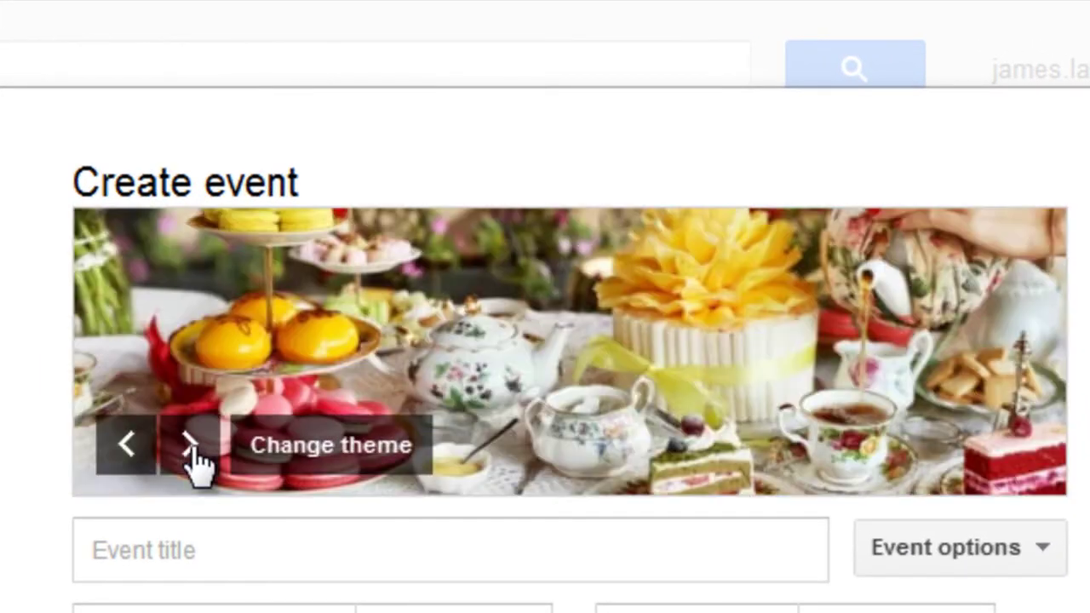
{"action": "left_click", "coordinate": [191, 452]}
{"action": "left_click", "coordinate": [191, 449]}
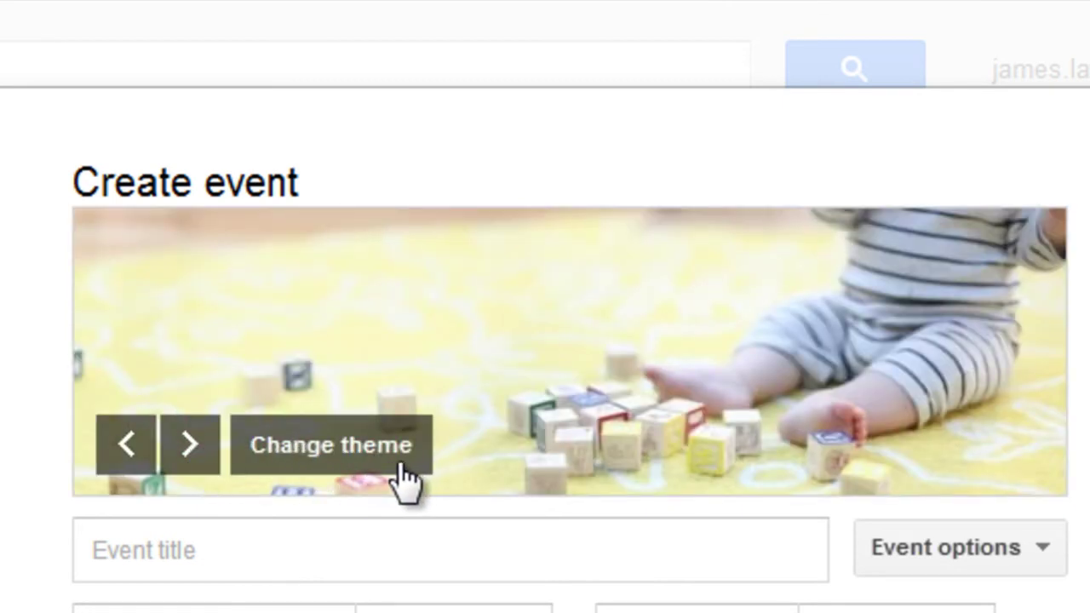
{"action": "left_click", "coordinate": [189, 453]}
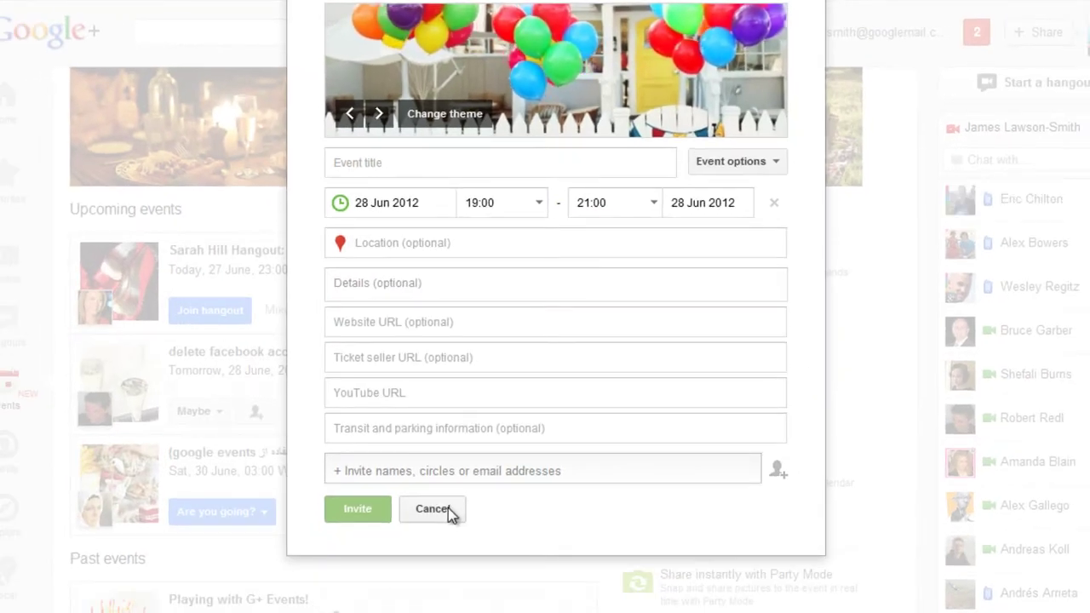
{"action": "left_click", "coordinate": [448, 509]}
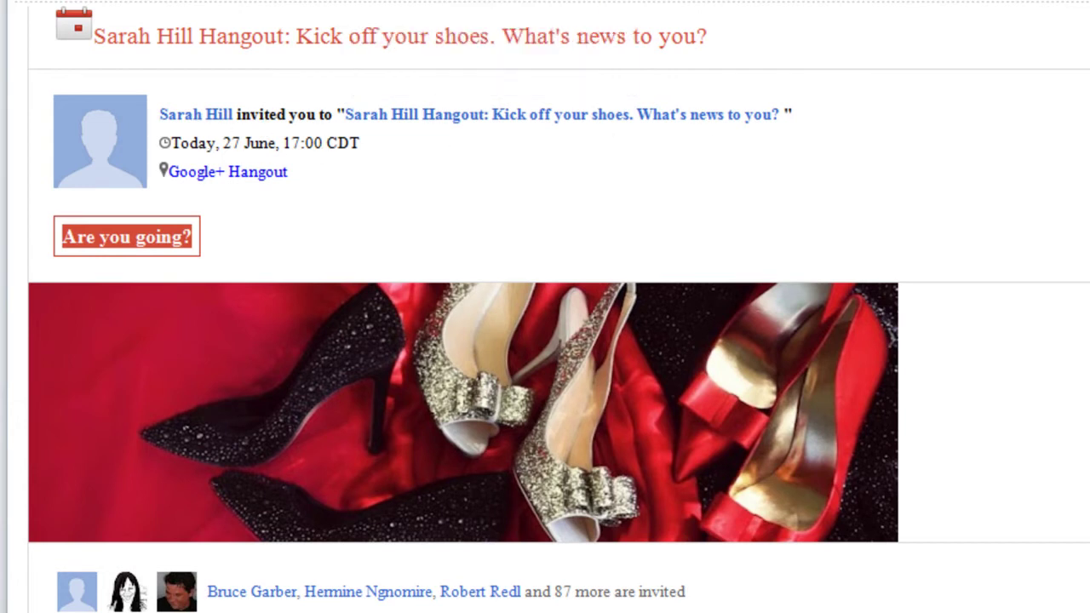
Step: Review the "Kick off your shoes" hangout's invitation and event page, including its full description, comments and guest list, and exit the live slideshow
{"action": "scroll", "coordinate": [559, 308], "scroll_direction": "down", "scroll_amount": 1}
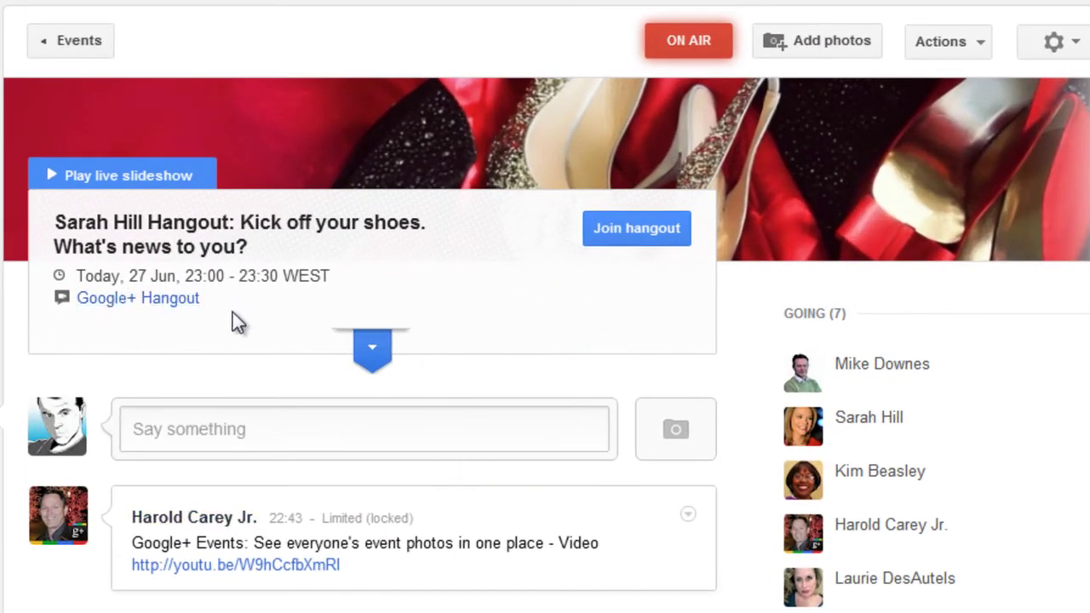
{"action": "left_click", "coordinate": [374, 364]}
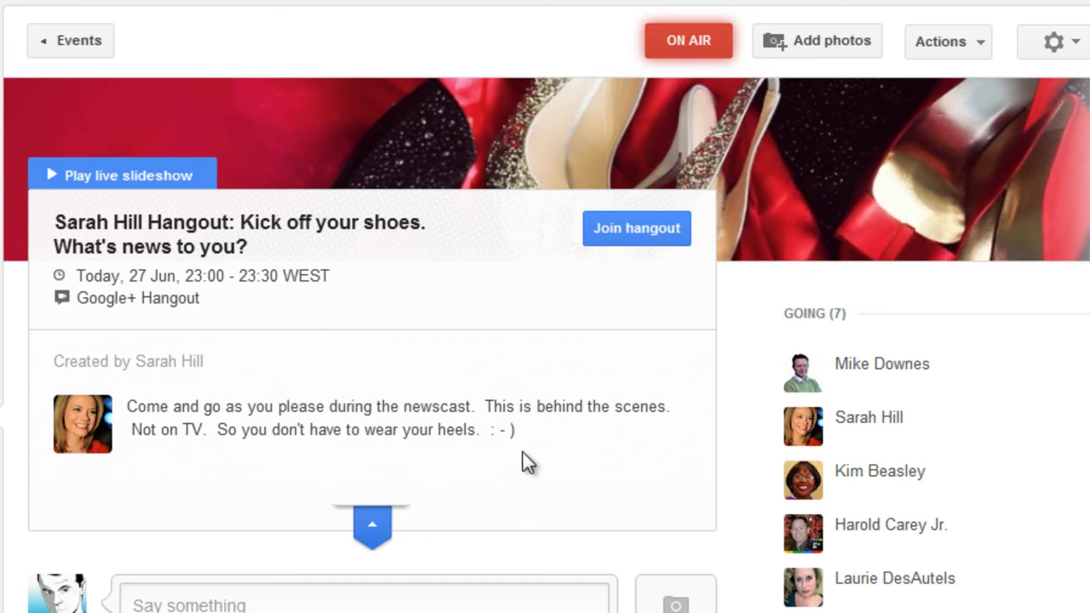
{"action": "scroll", "coordinate": [750, 502], "scroll_direction": "down", "scroll_amount": 10}
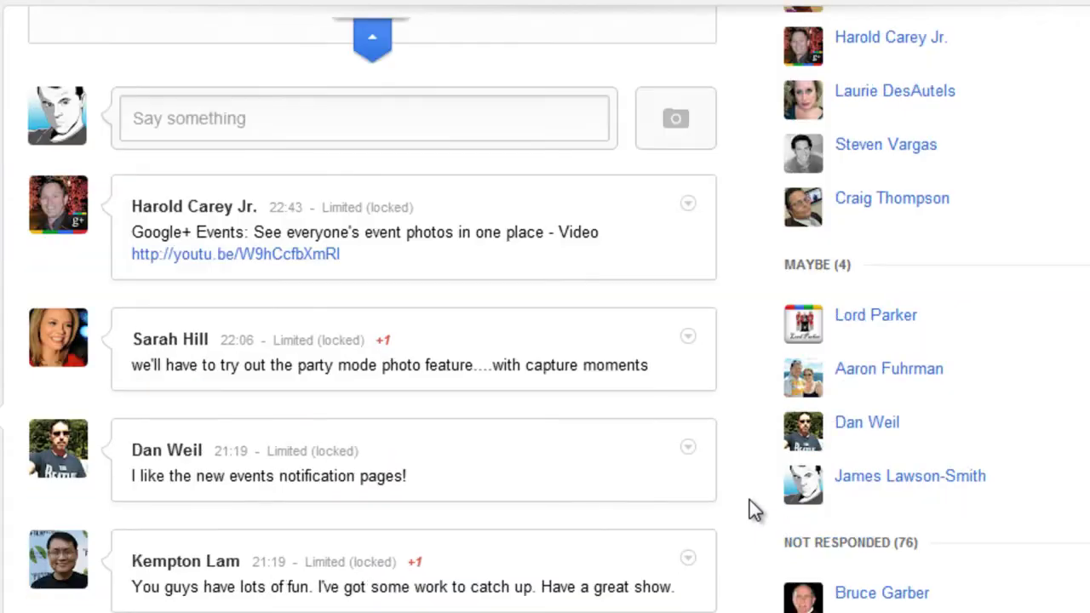
{"action": "scroll", "coordinate": [750, 509], "scroll_direction": "up", "scroll_amount": 10}
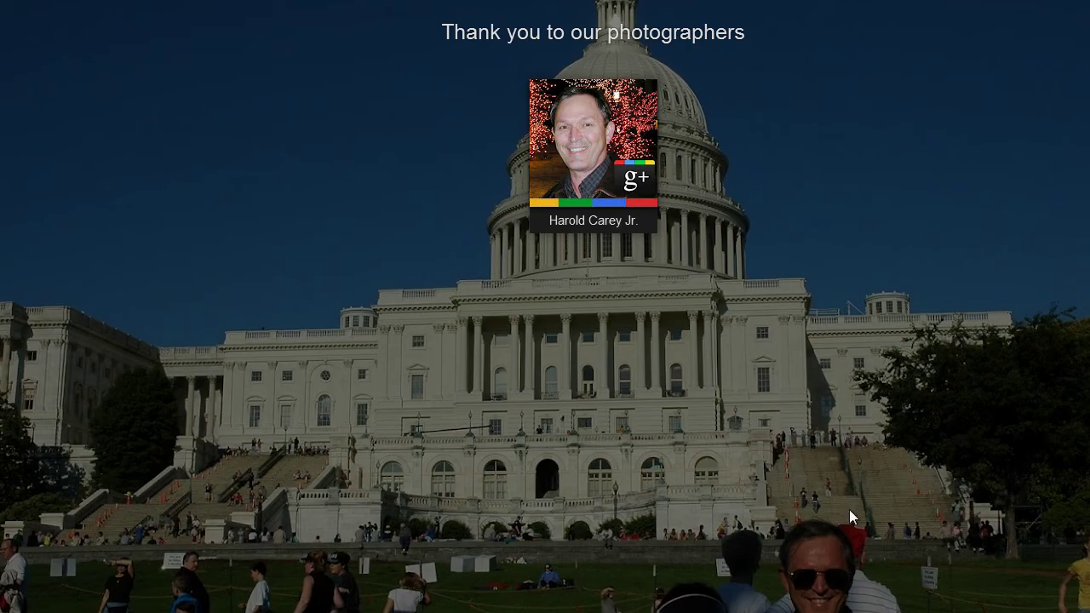
{"action": "key", "text": "Escape"}
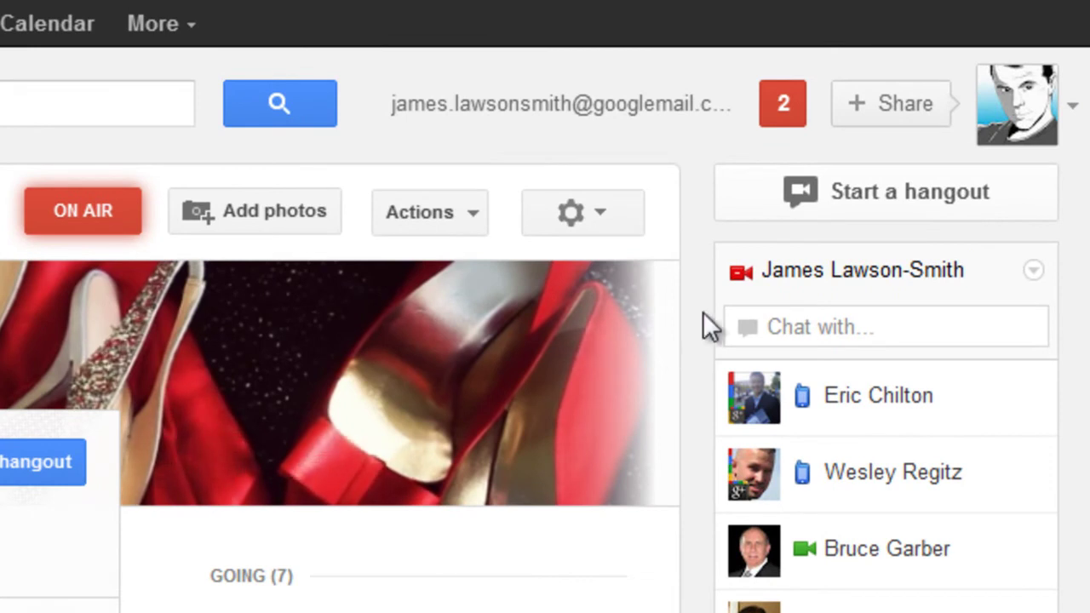
Step: Open the Google+ account settings to examine the e-mail notification options for Events, and return to the hangout's event page
{"action": "left_click", "coordinate": [595, 213]}
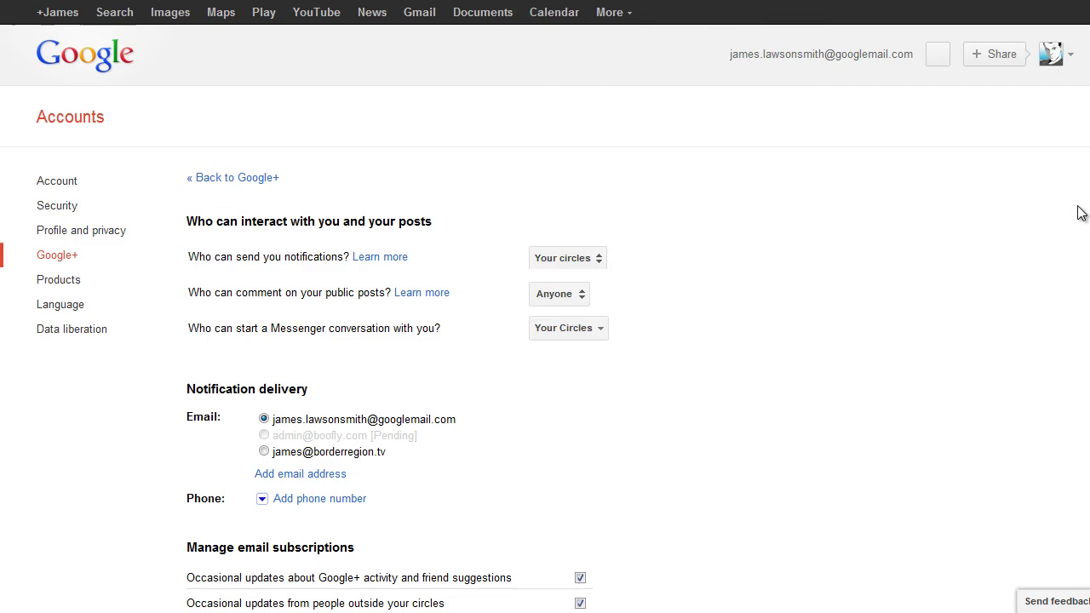
{"action": "scroll", "coordinate": [545, 340], "scroll_direction": "down", "scroll_amount": 5}
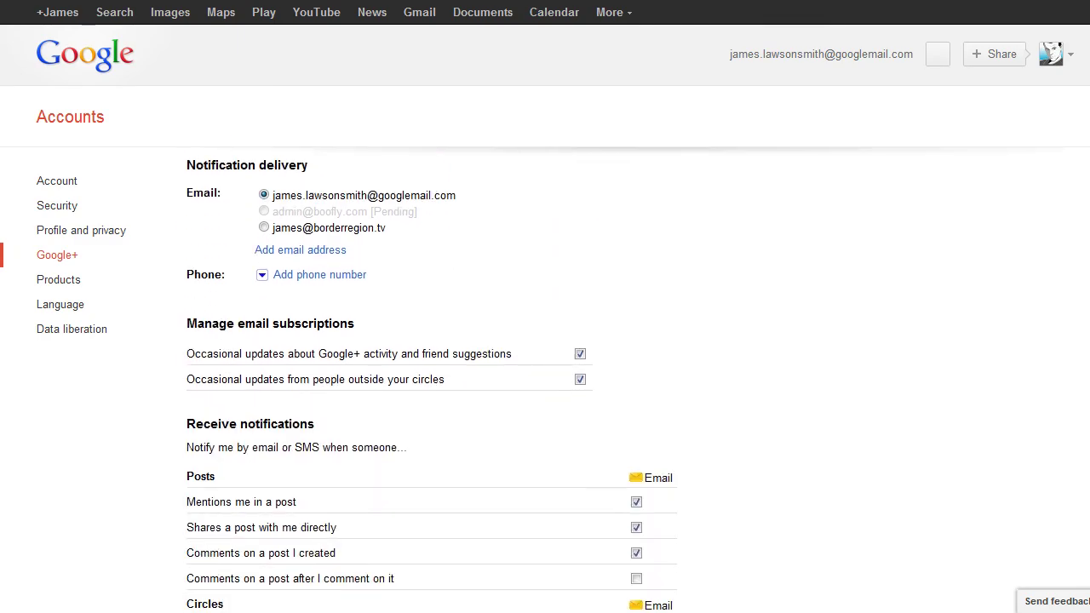
{"action": "scroll", "coordinate": [401, 438], "scroll_direction": "down", "scroll_amount": 3}
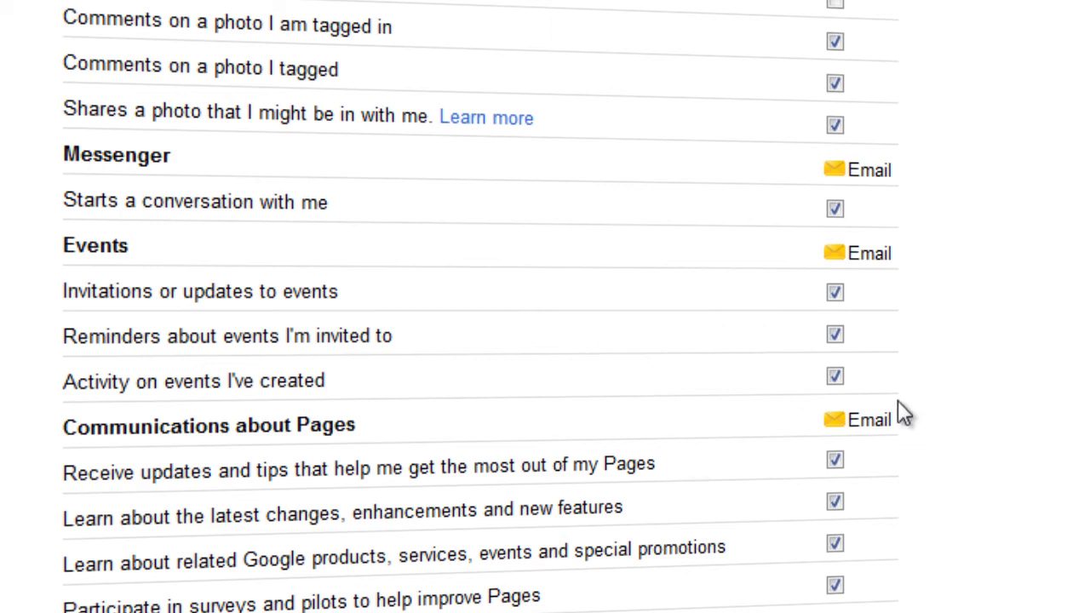
{"action": "scroll", "coordinate": [993, 378], "scroll_direction": "up", "scroll_amount": 10}
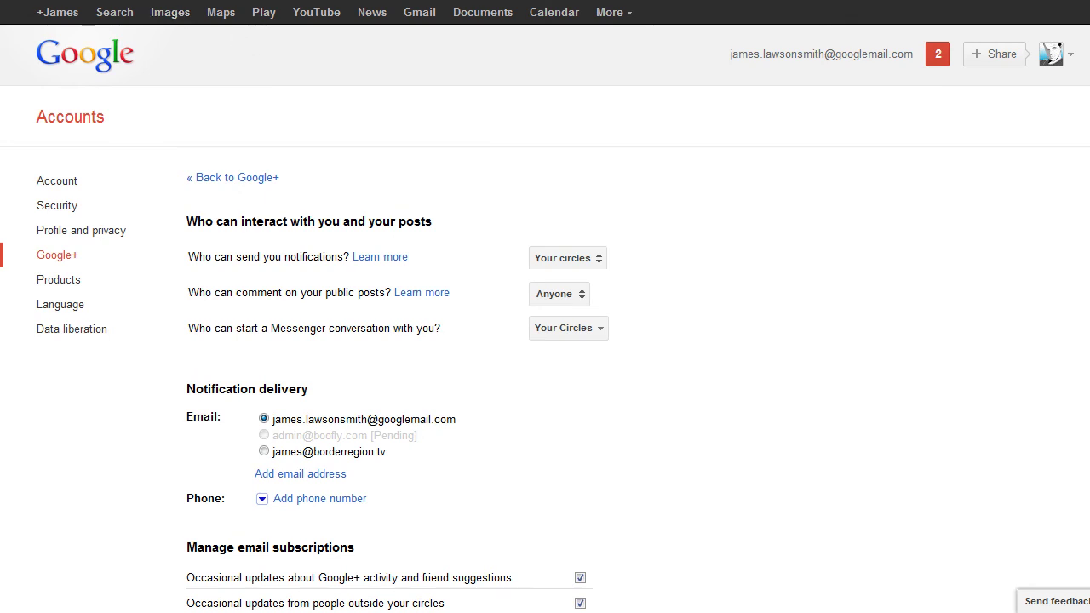
{"action": "left_click", "coordinate": [57, 12]}
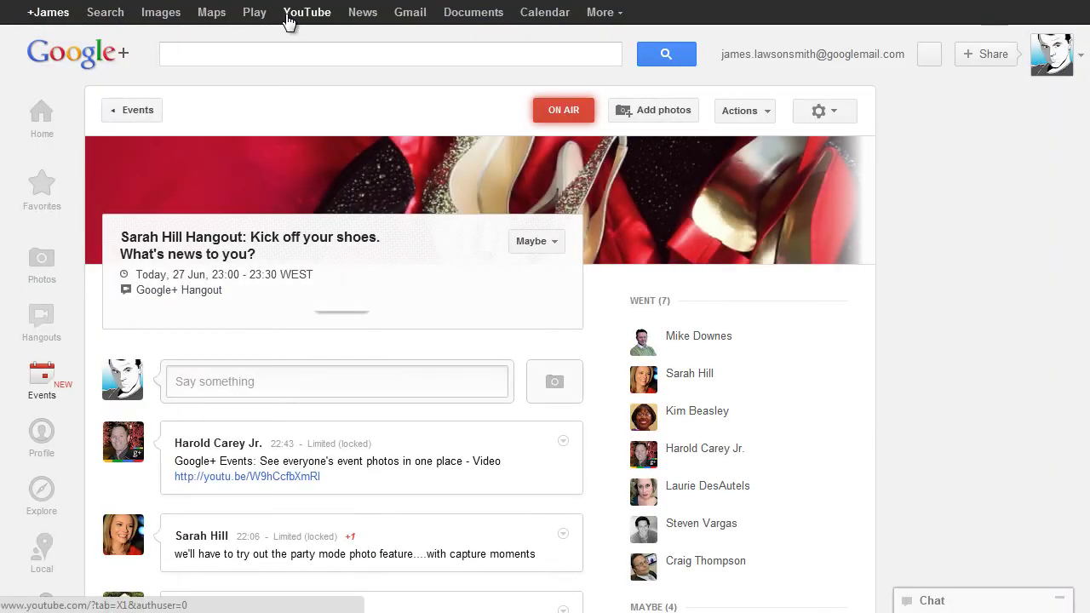